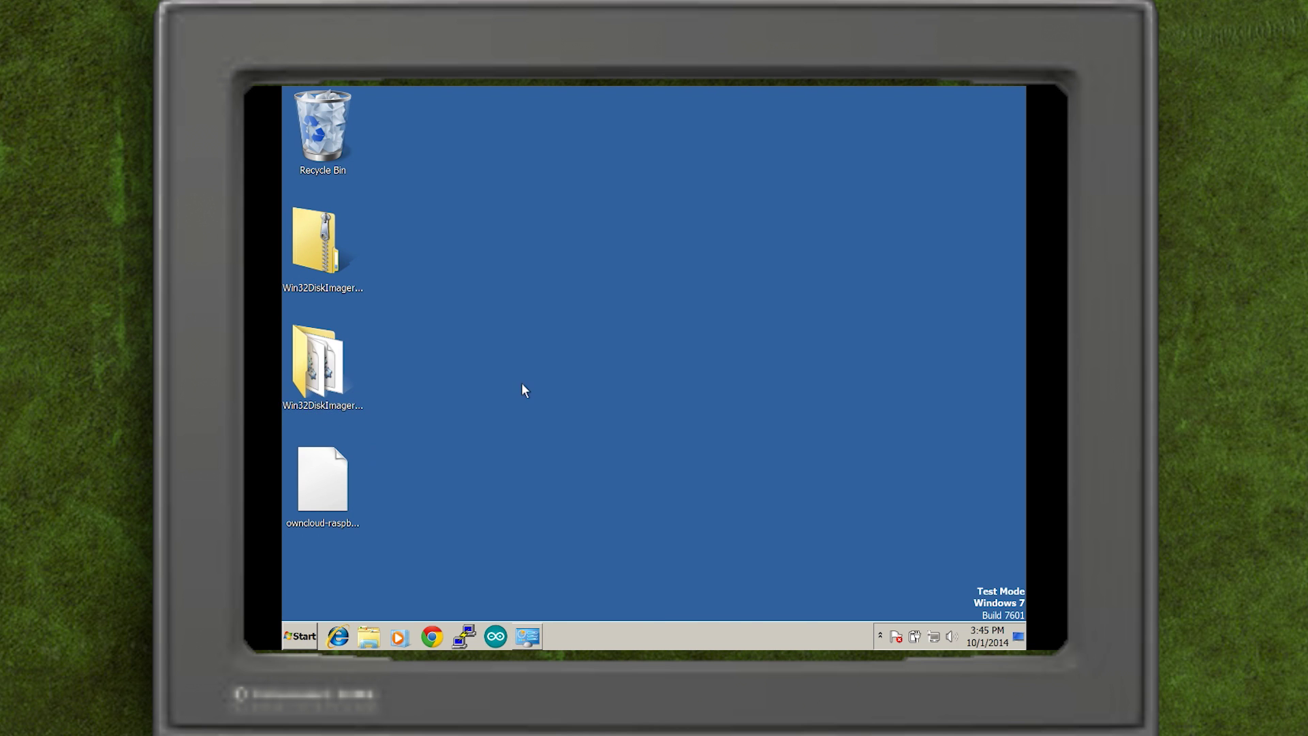
Write owncloud-raspberrypi-0.2.img onto the G:\ card with Win32 Disk Imager, confirming the overwrite
scroll(746, 489, "down", 2)
double_click(750, 486)
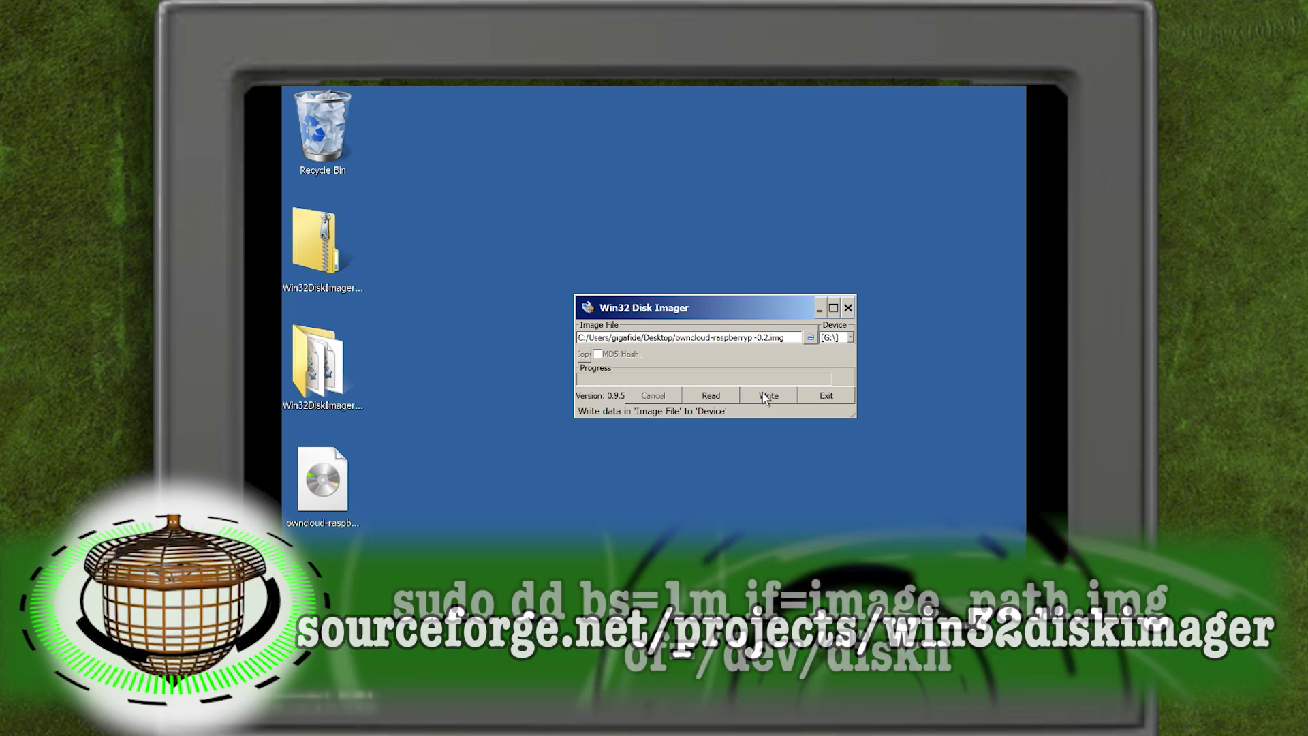
left_click(759, 395)
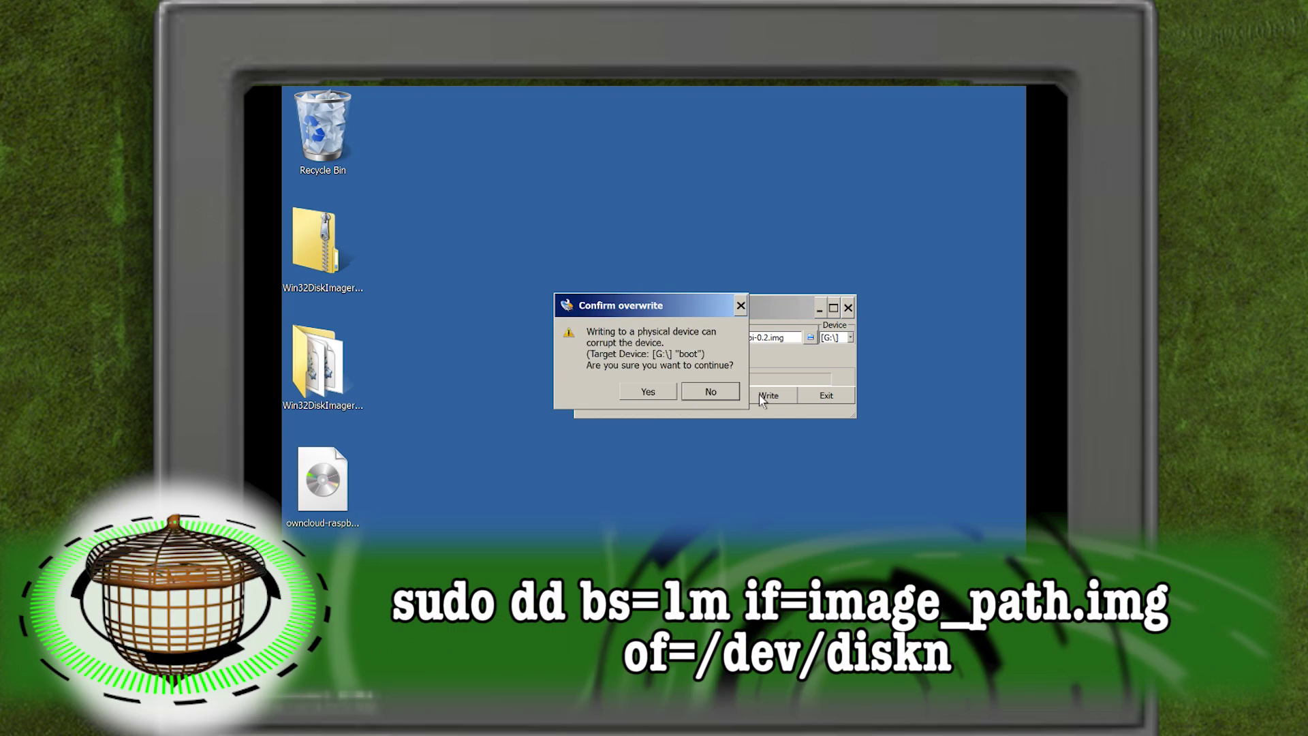
left_click(648, 392)
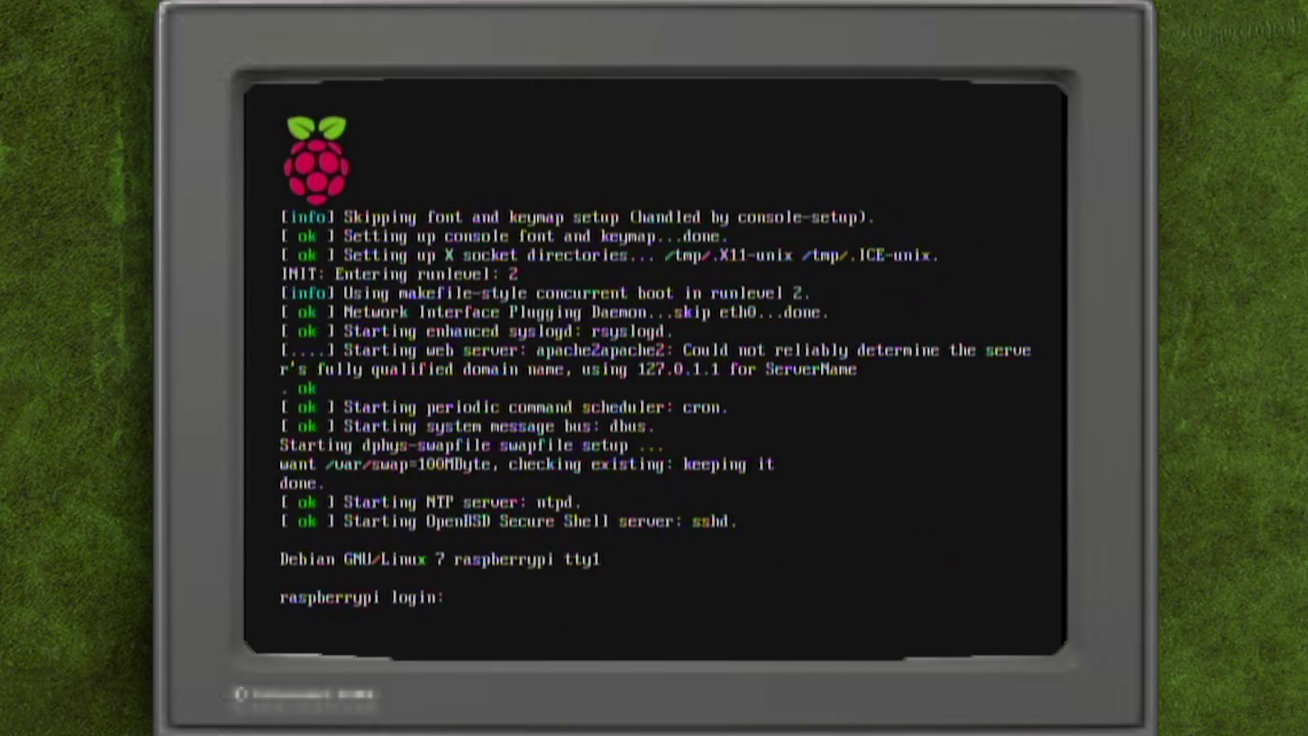
Log in at the Pi console with the user name and password
type("i")
key("Return")
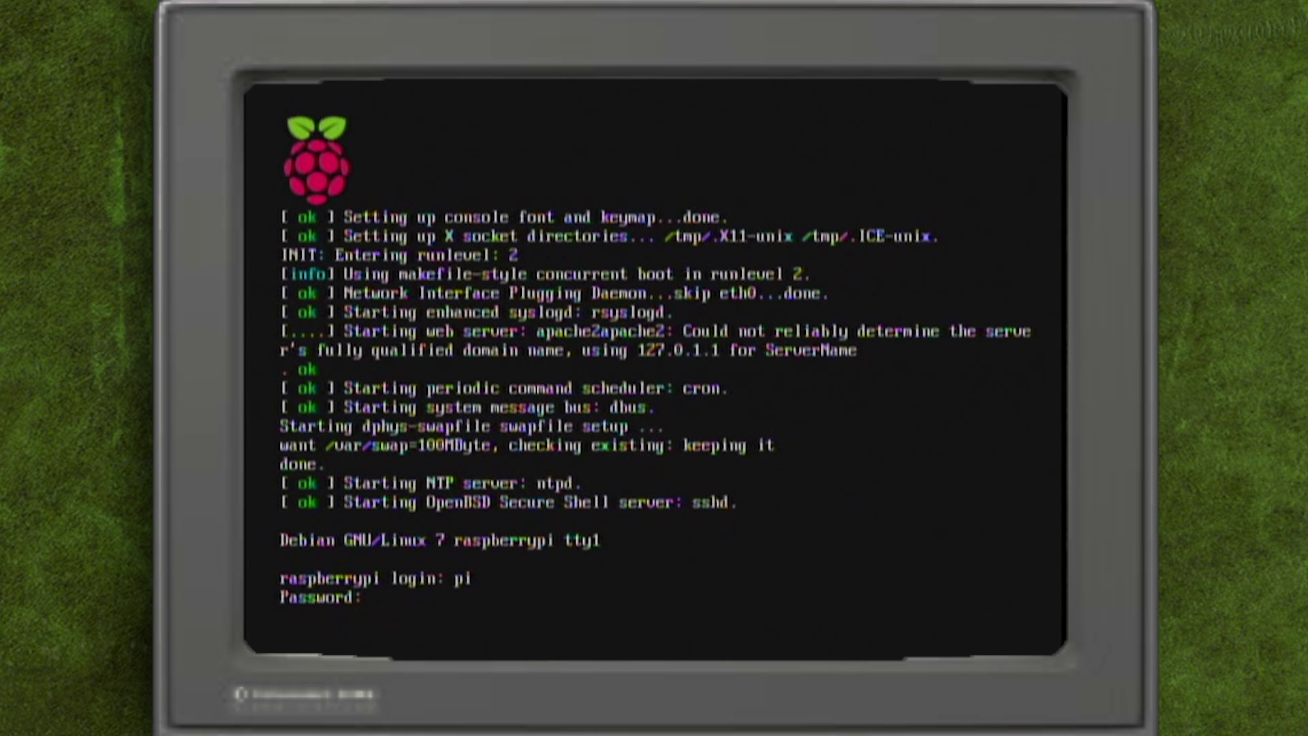
key("Return")
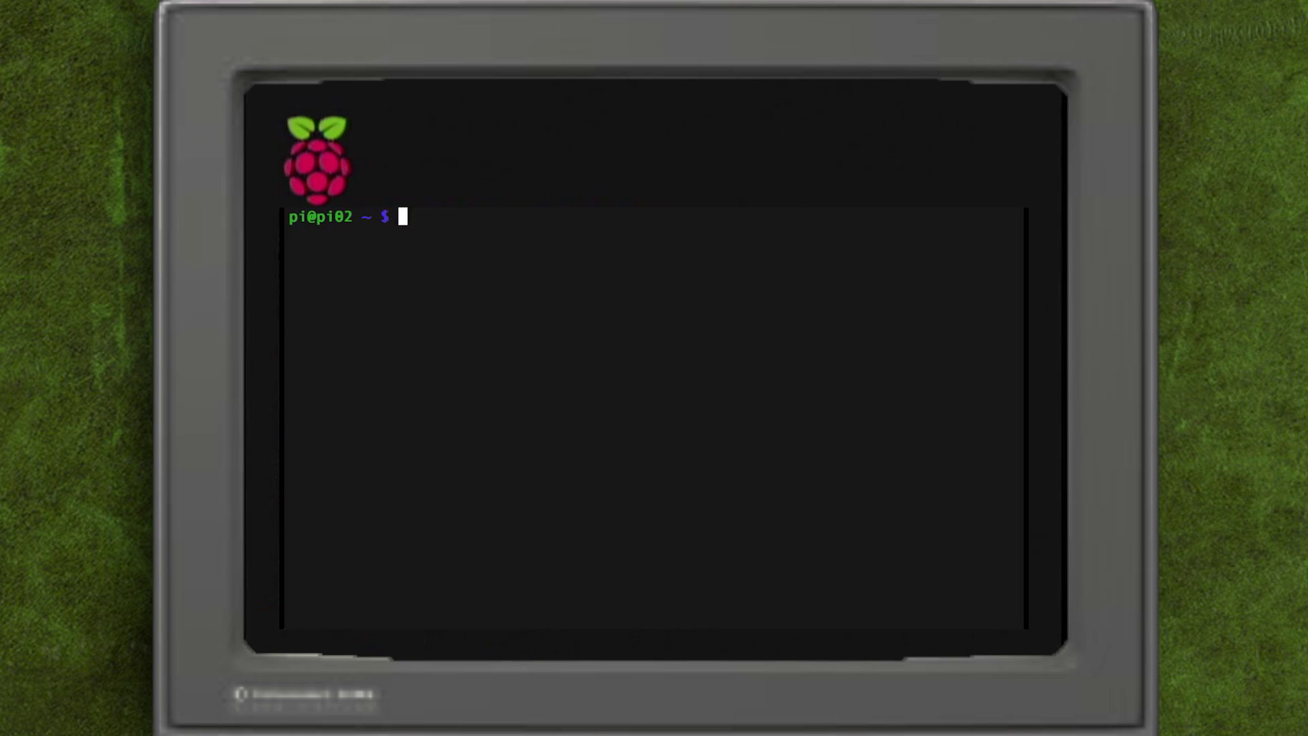
Refresh the package lists with apt-get update and install ntfs-3g
type("sudo apt-get")
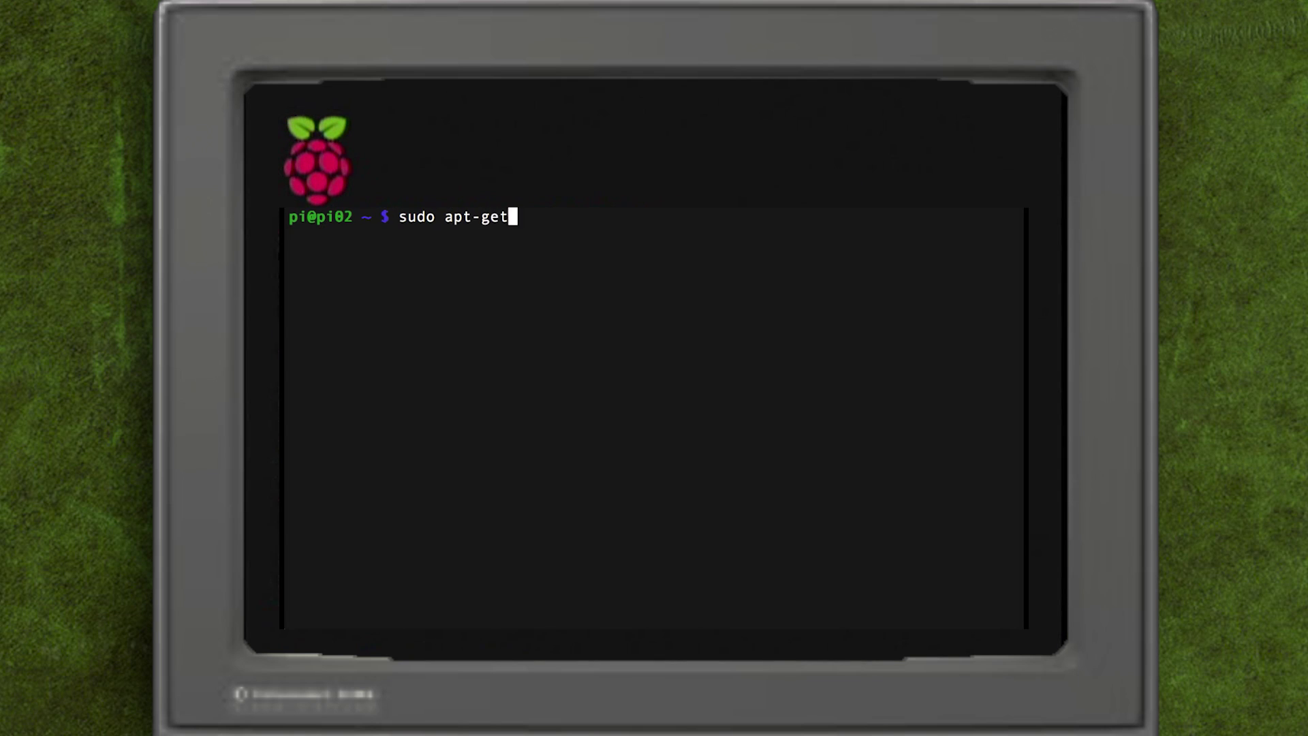
type(" update")
key("Return")
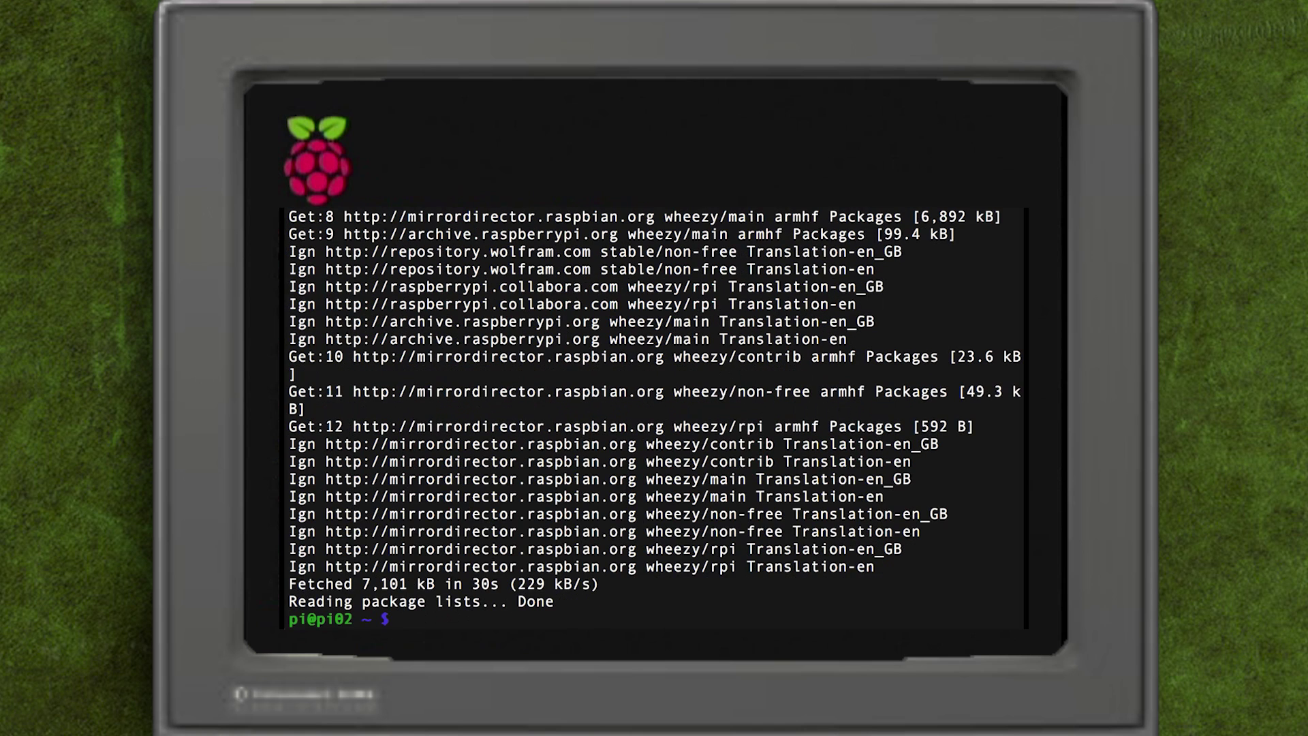
type("sudo apt-get instal")
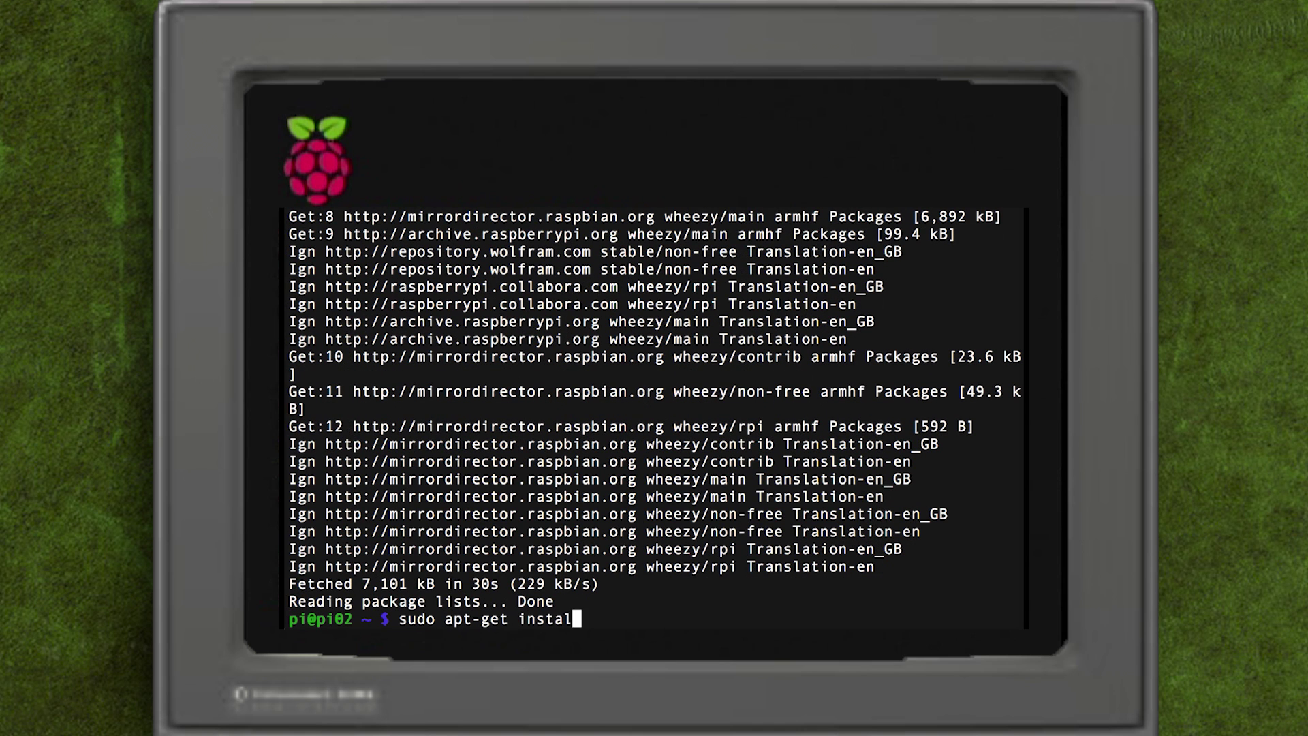
type("l ntfs-3g")
key("Return")
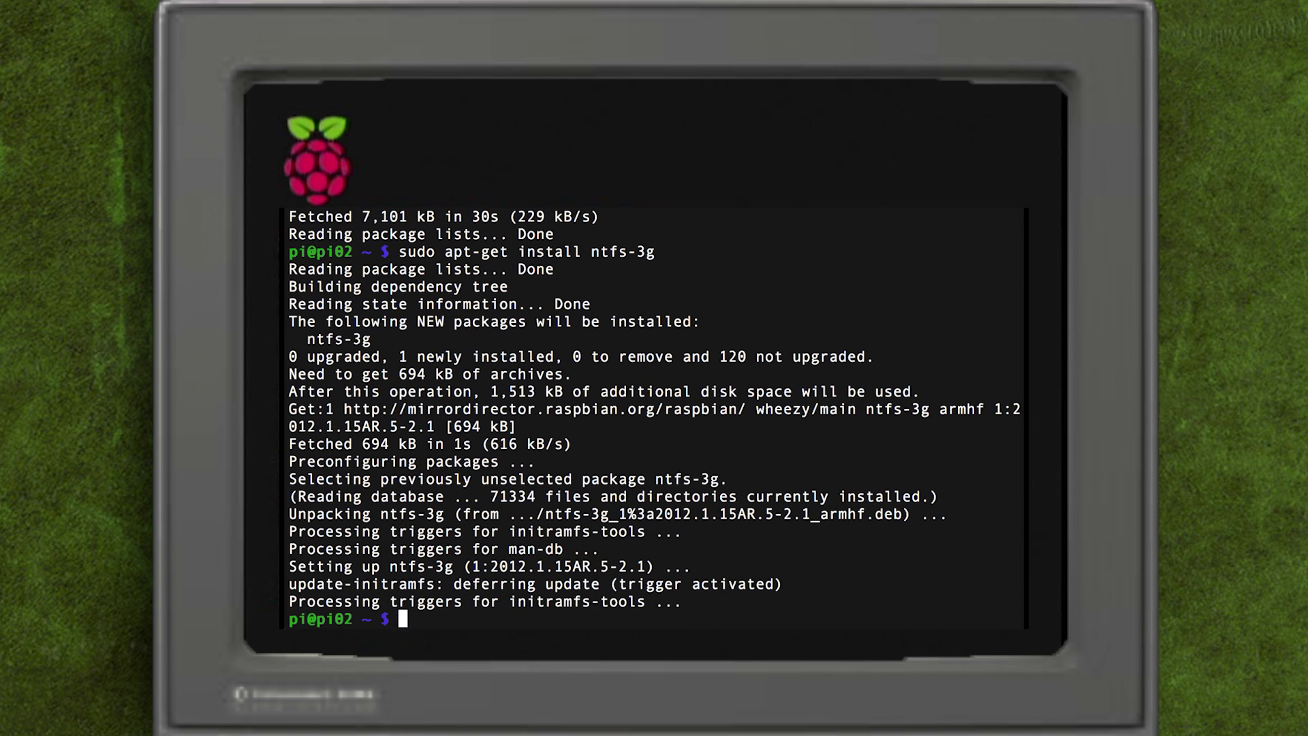
List the disks with fdisk -l, create /media/NASDrive and mount /dev/sda1 there
type("sudo fdisk -l")
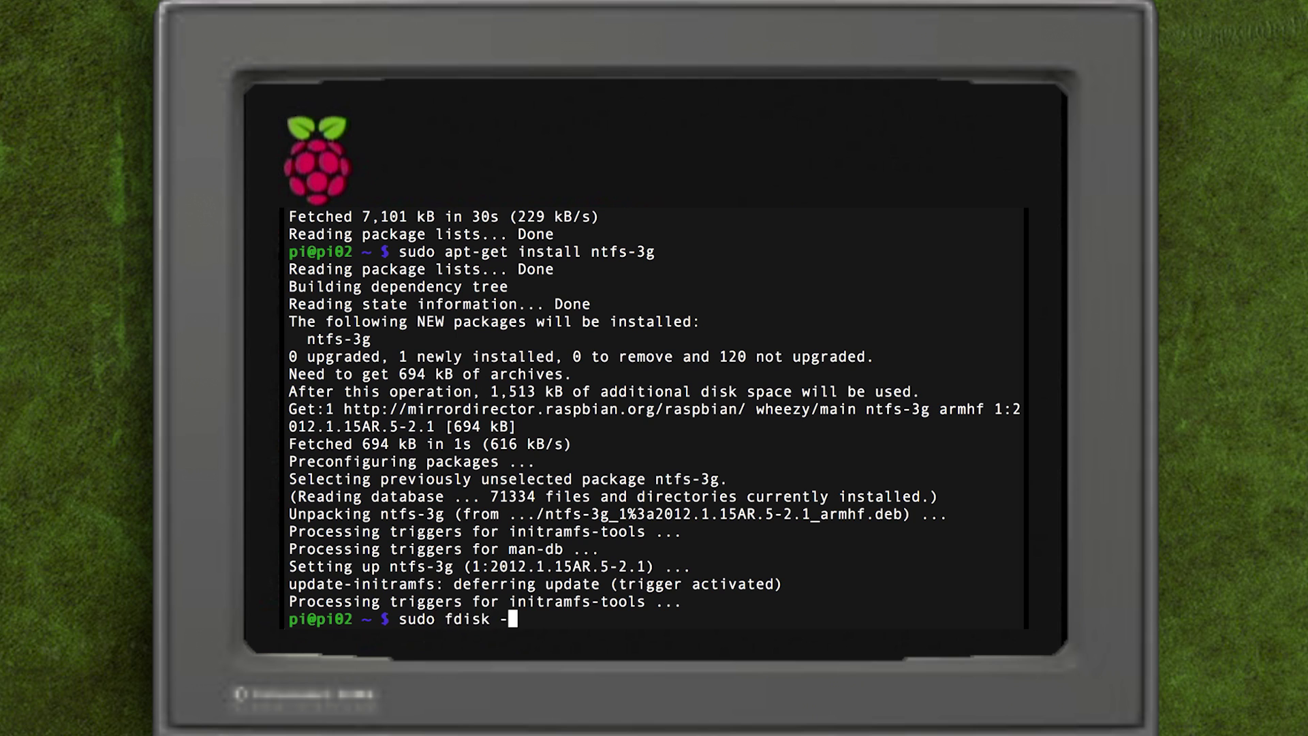
key("Return")
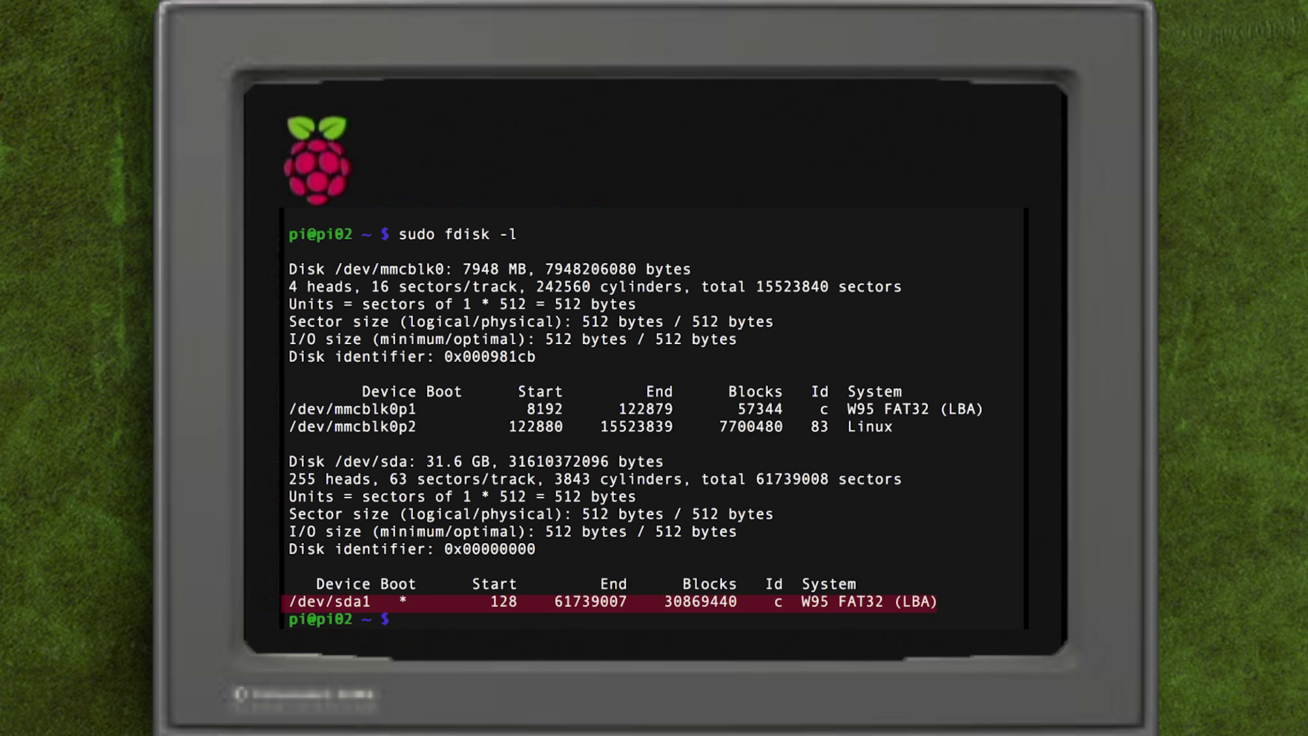
type("sudo mkdir /media/NASDrive")
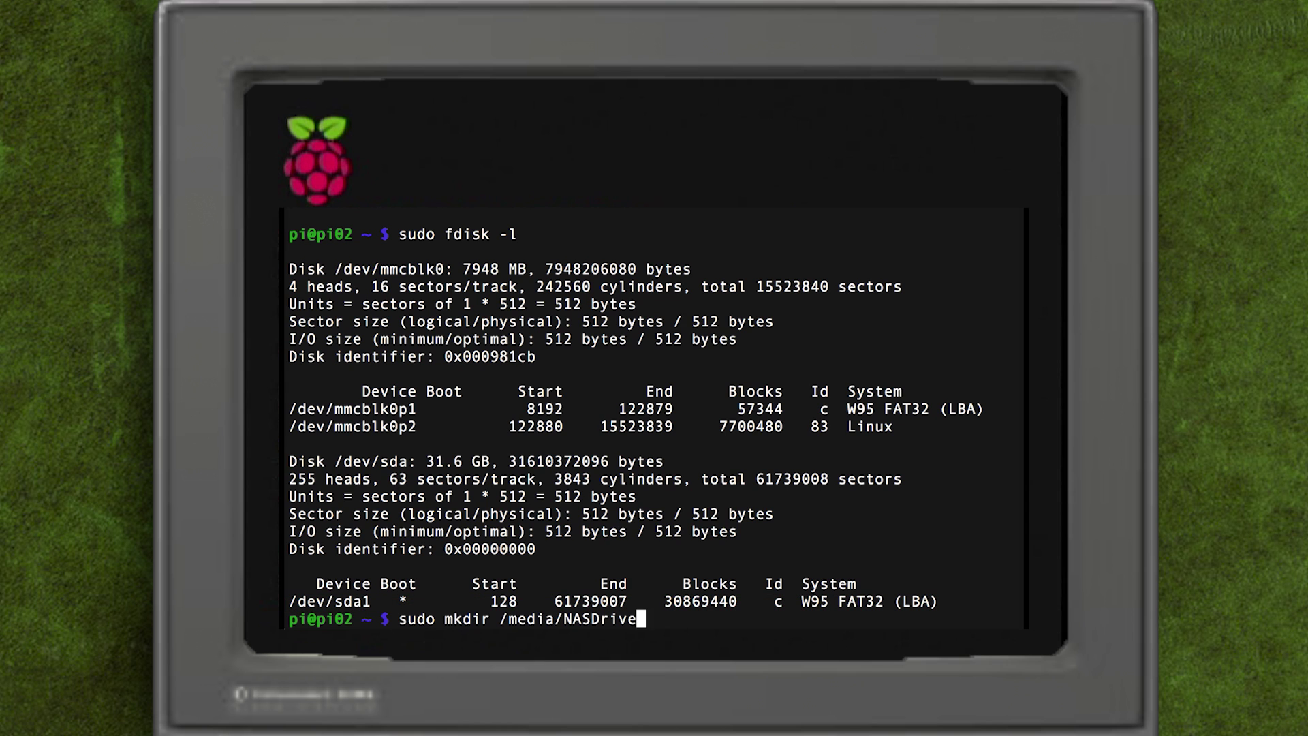
key("Return")
type("sudo mount ")
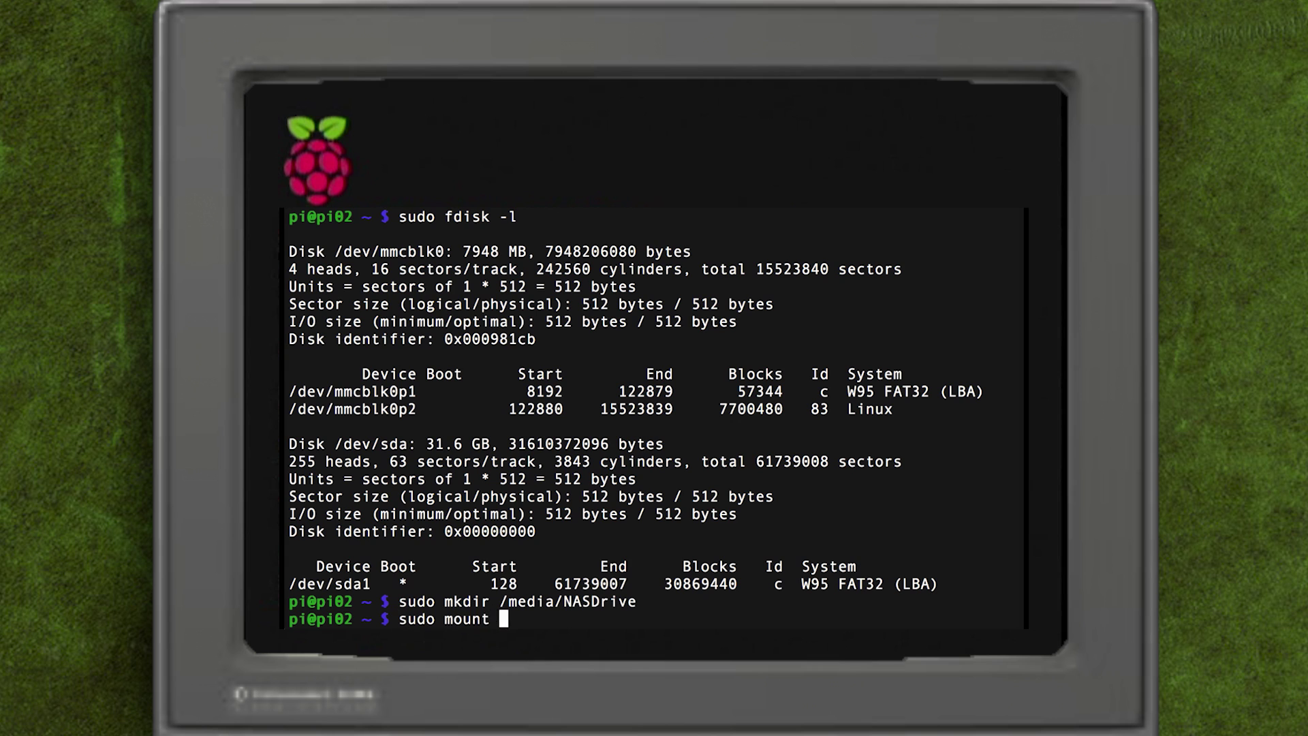
type("-t auto /dev/sda1 /")
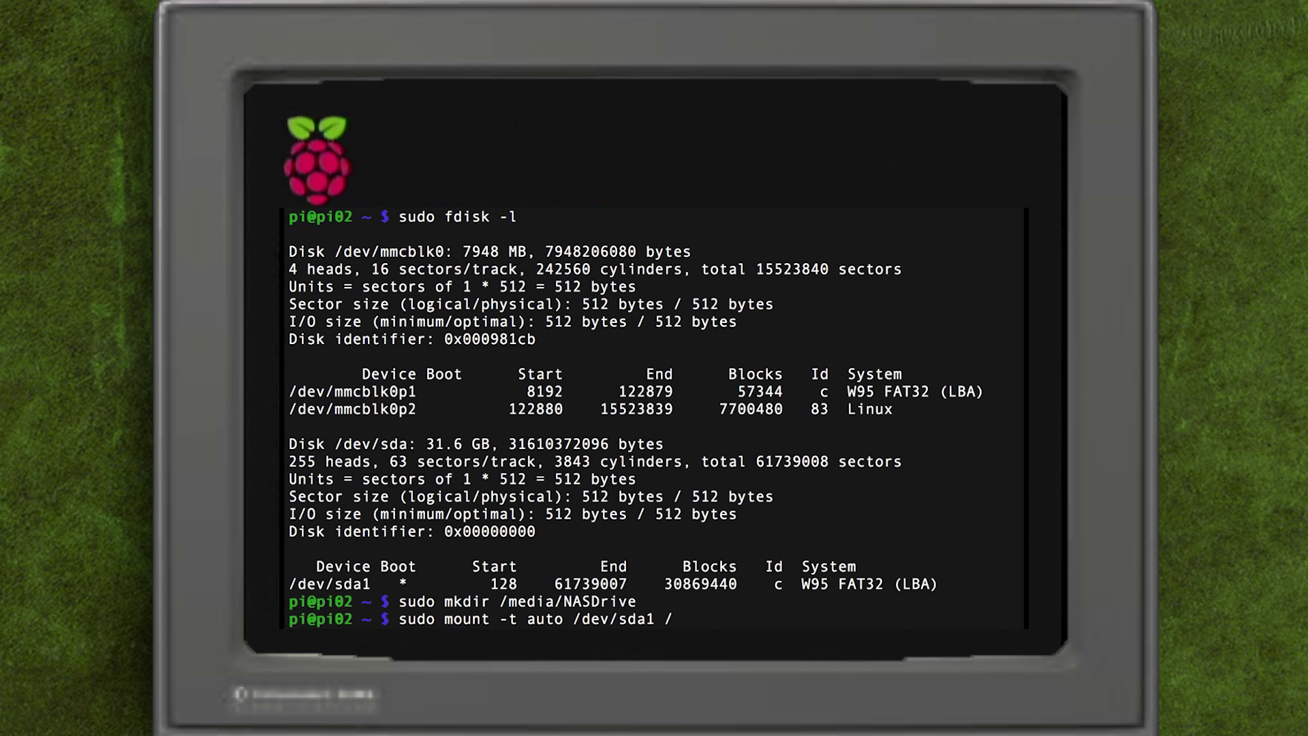
type("media/NASDrive")
Install samba and samba-common-bin, then open /etc/samba/smb.conf in nano
type("sudo apt-")
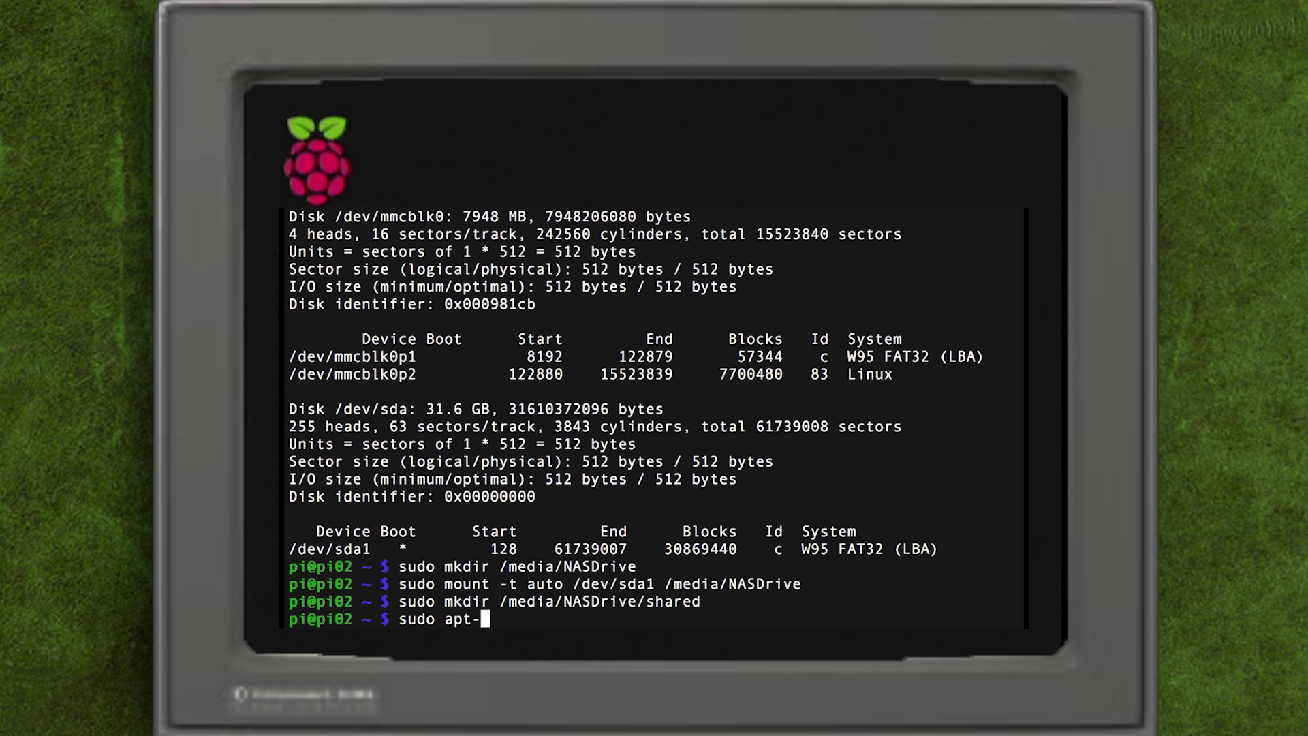
type("get install samba samba-common-bin")
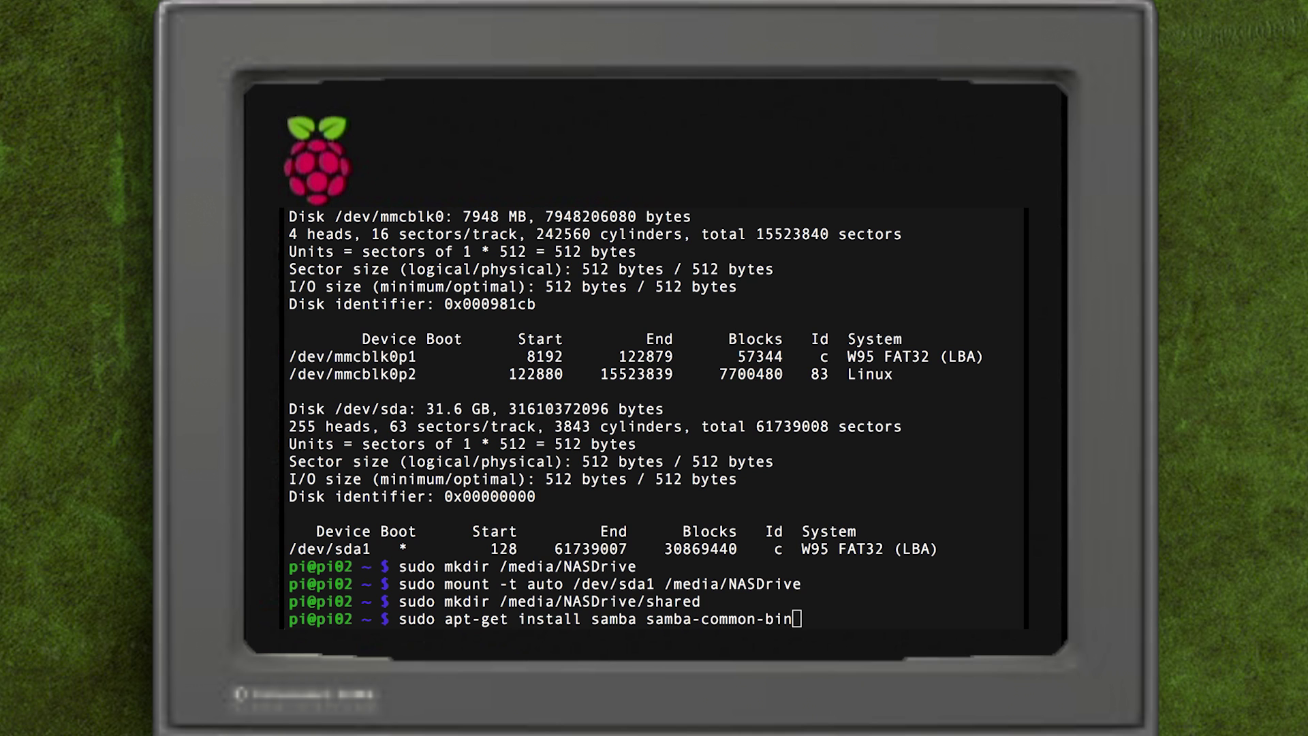
key("Return")
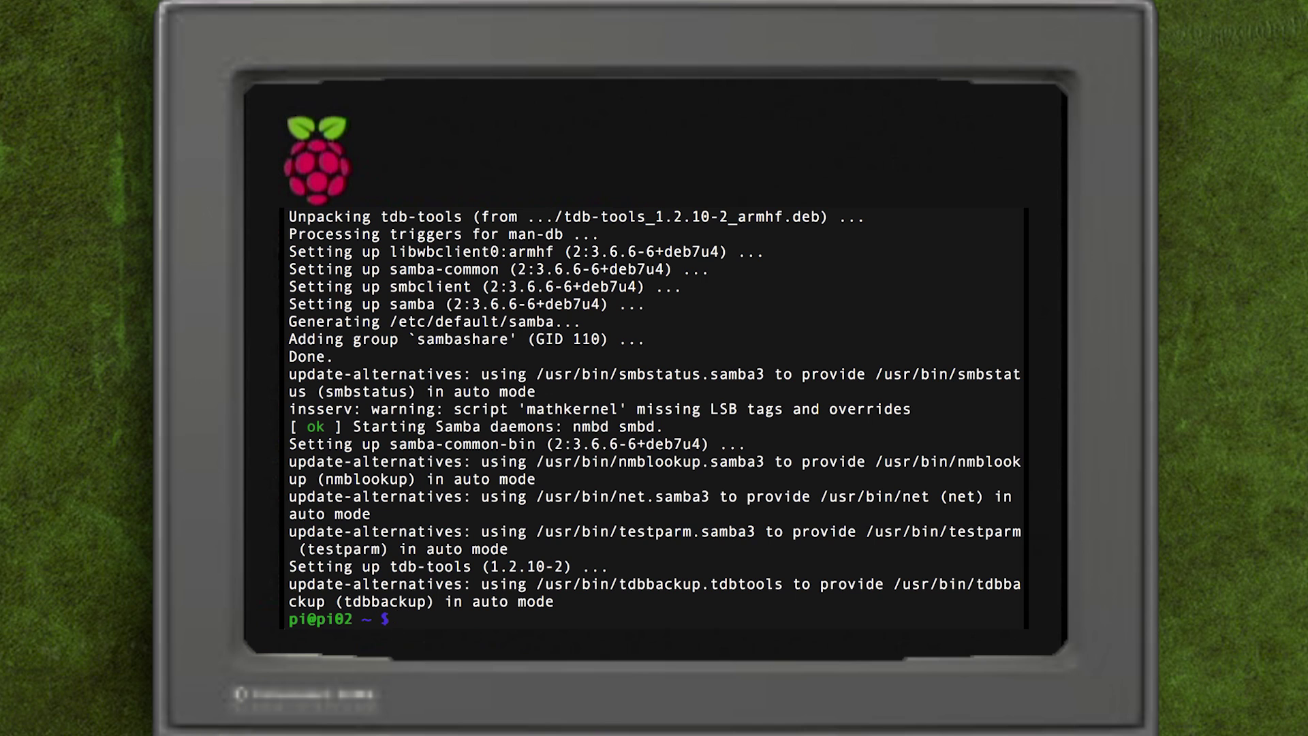
type("sudo nano /etc/samba/smb.conf")
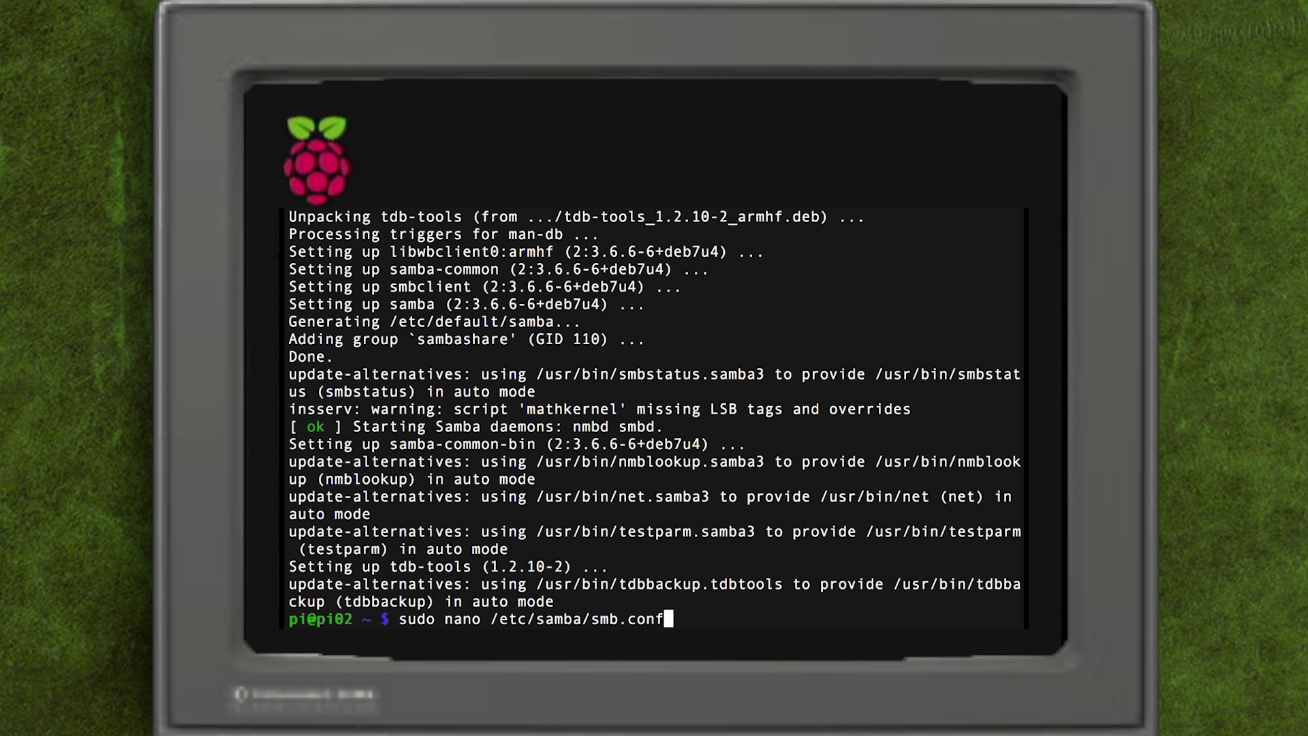
key("Return")
Uncomment security = user and change the existing read only setting to no
key("ctrl+v")
key("ctrl+v")
key("ctrl+v")
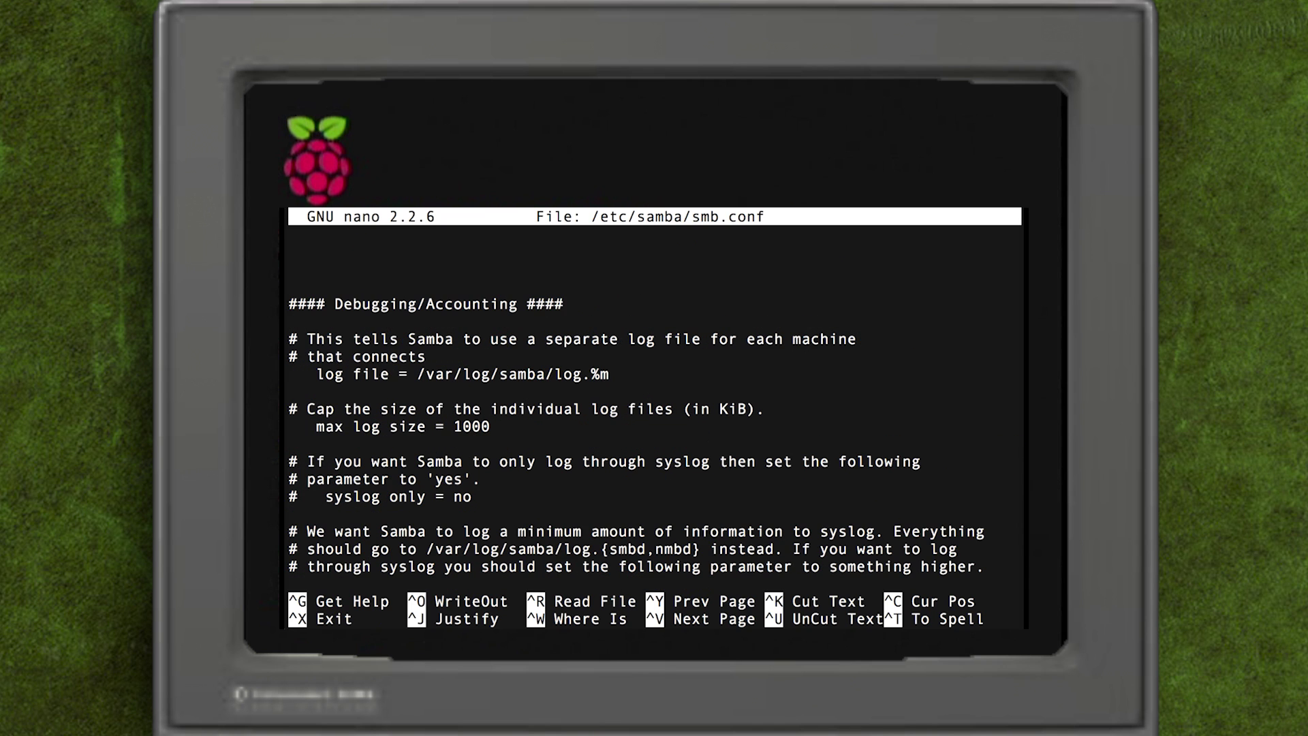
key("Down")
key("Down")
key("Down")
key("Down")
key("Down")
key("Down")
key("Down")
key("Down")
key("Down")
key("Down")
key("Down")
key("Down")
key("Down")
key("Down")
key("Down")
key("Down")
key("Down")
key("Down")
key("Down")
key("Down")
key("Down")
key("Down")
key("Down")
key("Down")
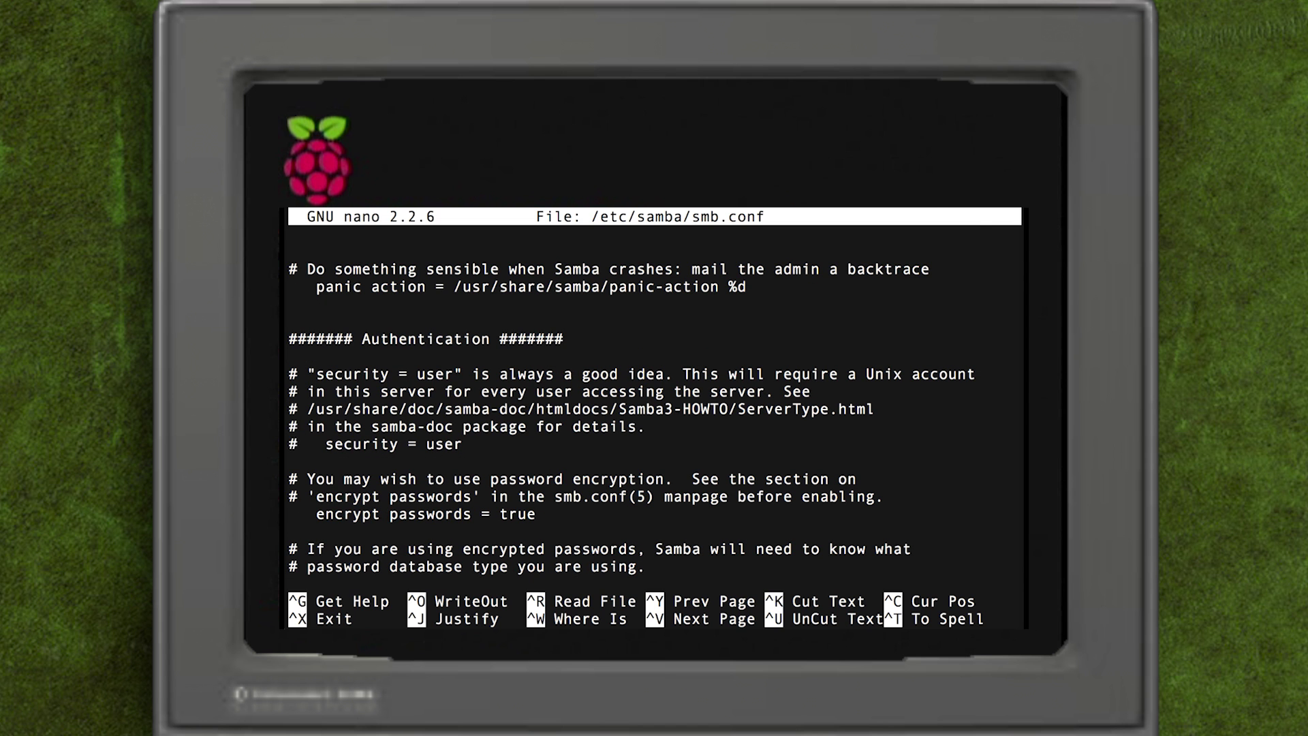
key("BackSpace")
key("Down")
key("Down")
key("Down")
key("Down")
key("Down")
key("Down")
key("Down")
key("Down")
key("Down")
key("Down")
key("Down")
key("Down")
key("Down")
key("Down")
key("Down")
key("Down")
key("Down")
key("Down")
key("Down")
key("Down")
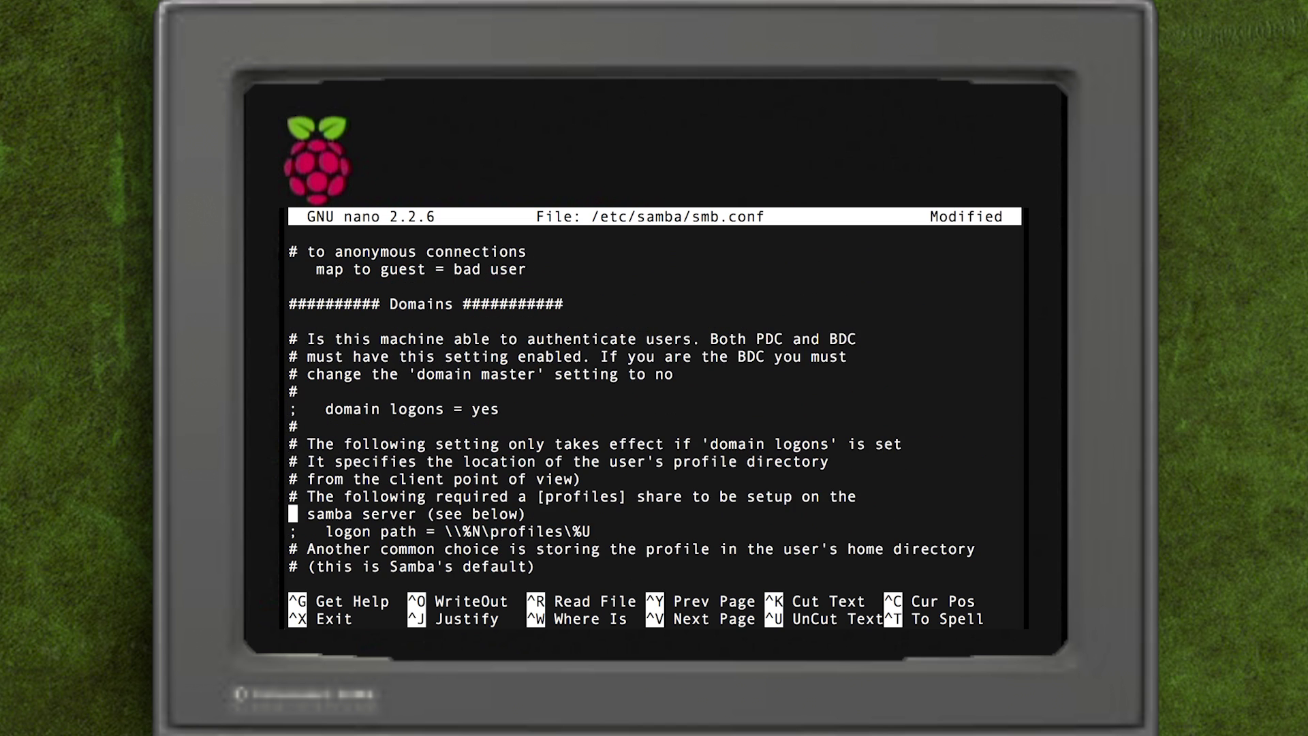
key("Down")
key("Down")
key("Down")
key("Down")
key("Down")
key("Down")
key("Down")
key("Down")
key("Down")
key("Down")
key("Down")
key("Down")
key("Down")
key("Down")
key("Down")
key("Down")
key("Down")
key("Down")
key("Down")
key("Down")
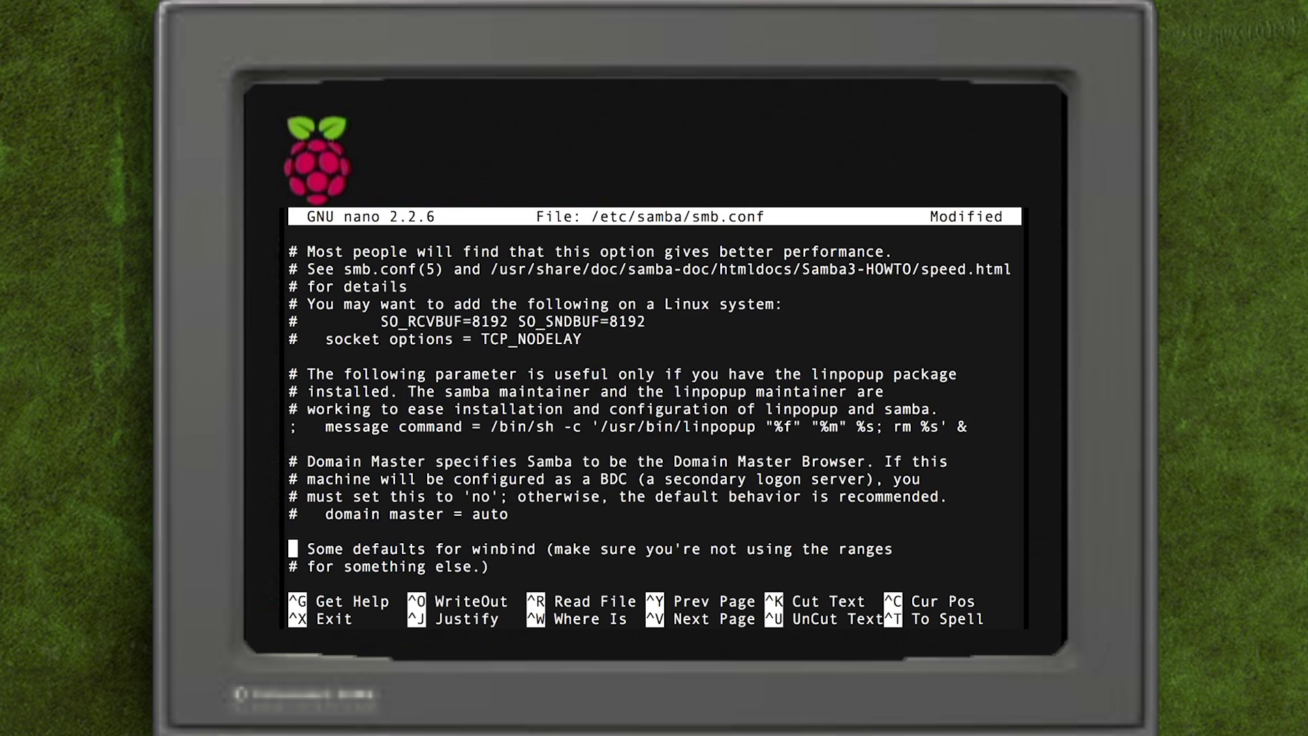
key("Down")
key("Down")
key("Down")
key("Down")
key("Down")
key("Down")
key("Down")
key("Down")
key("Down")
key("Down")
key("Down")
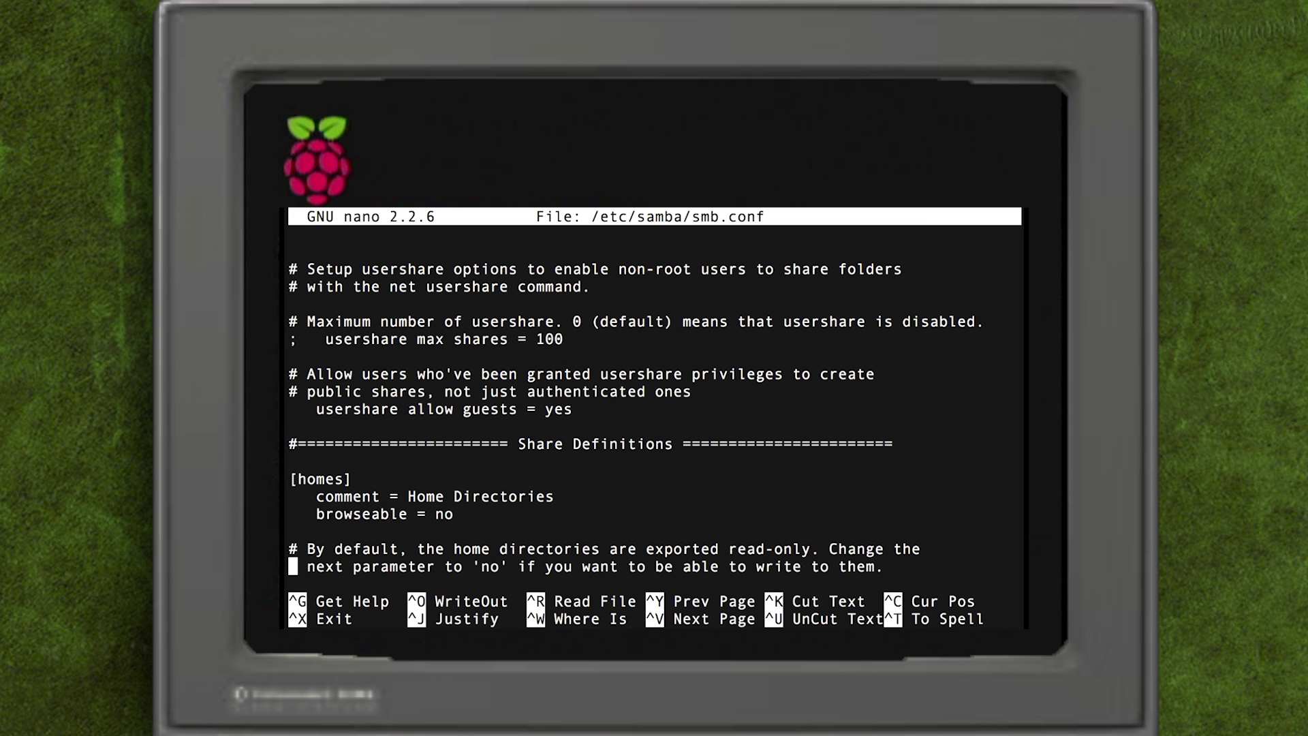
key("Down")
key("Down")
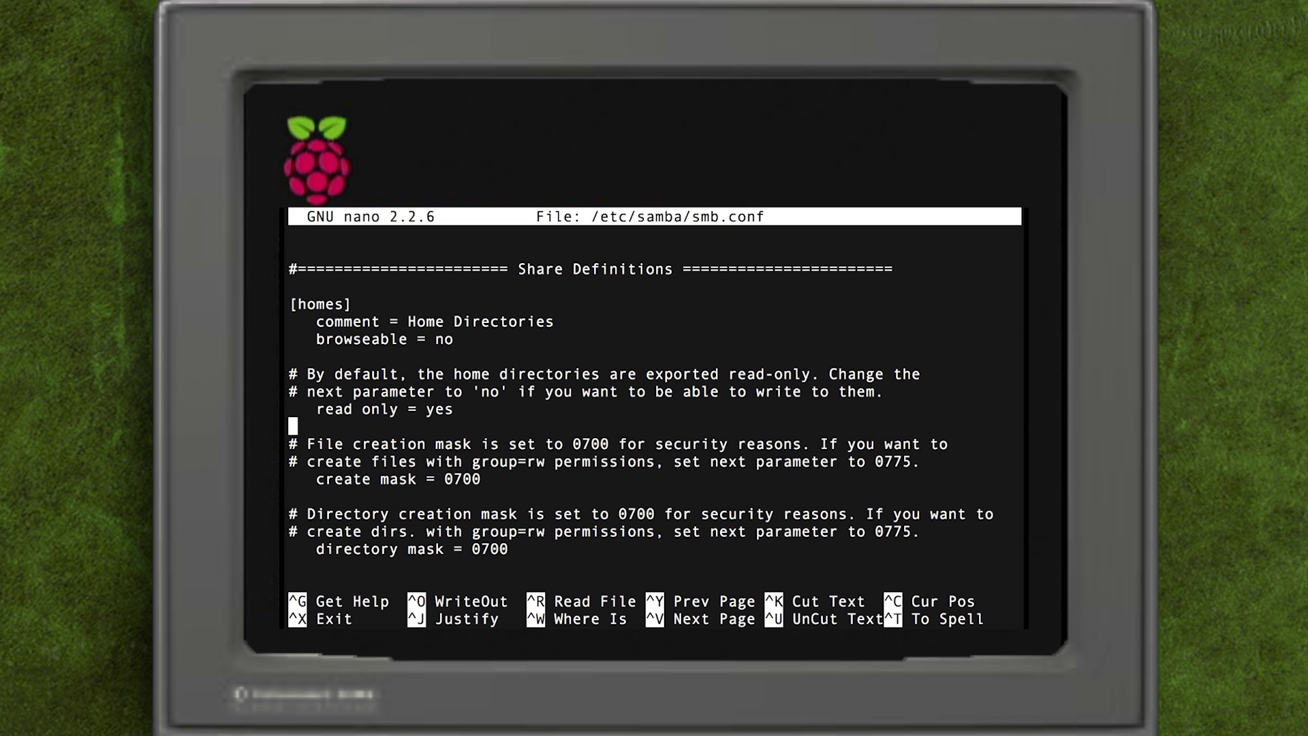
key("Down")
key("Down")
key("Down")
key("Down")
key("Down")
key("Down")
key("Down")
key("Down")
key("Down")
key("Down")
key("Down")
key("Down")
key("Down")
key("Down")
key("Delete")
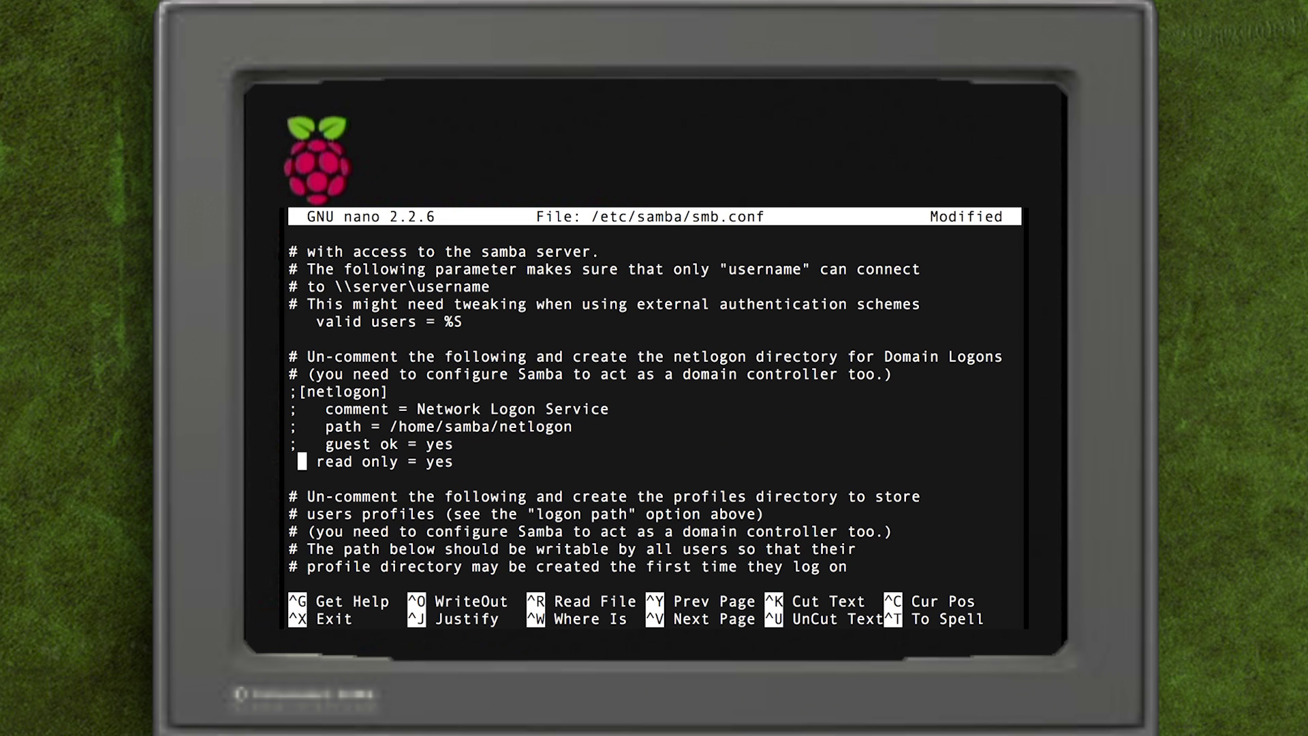
key("BackSpace")
key("BackSpace")
type("n")
key("Down")
key("Down")
key("Down")
key("Down")
key("Down")
key("Down")
key("Down")
key("Down")
key("Down")
key("Down")
key("Down")
key("Down")
key("Down")
key("Down")
key("Down")
key("Down")
key("Down")
Append a [Shared] share with comment 'Shared Folder' and path /media/NASDrive/shared
key("alt+slash")
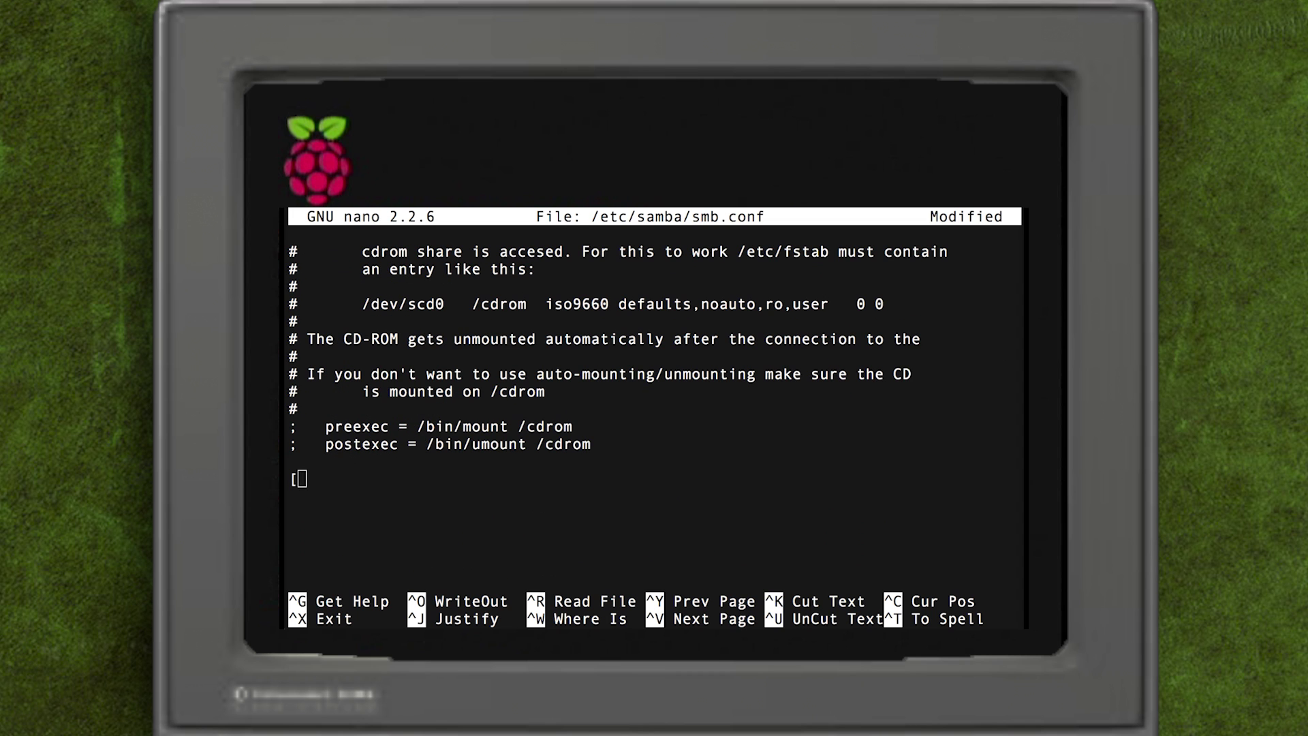
type("[Shared]")
key("Return")
type("comment = Shared Folder")
key("Return")
type("path = /media/NASDrive/shared")
key("Return")
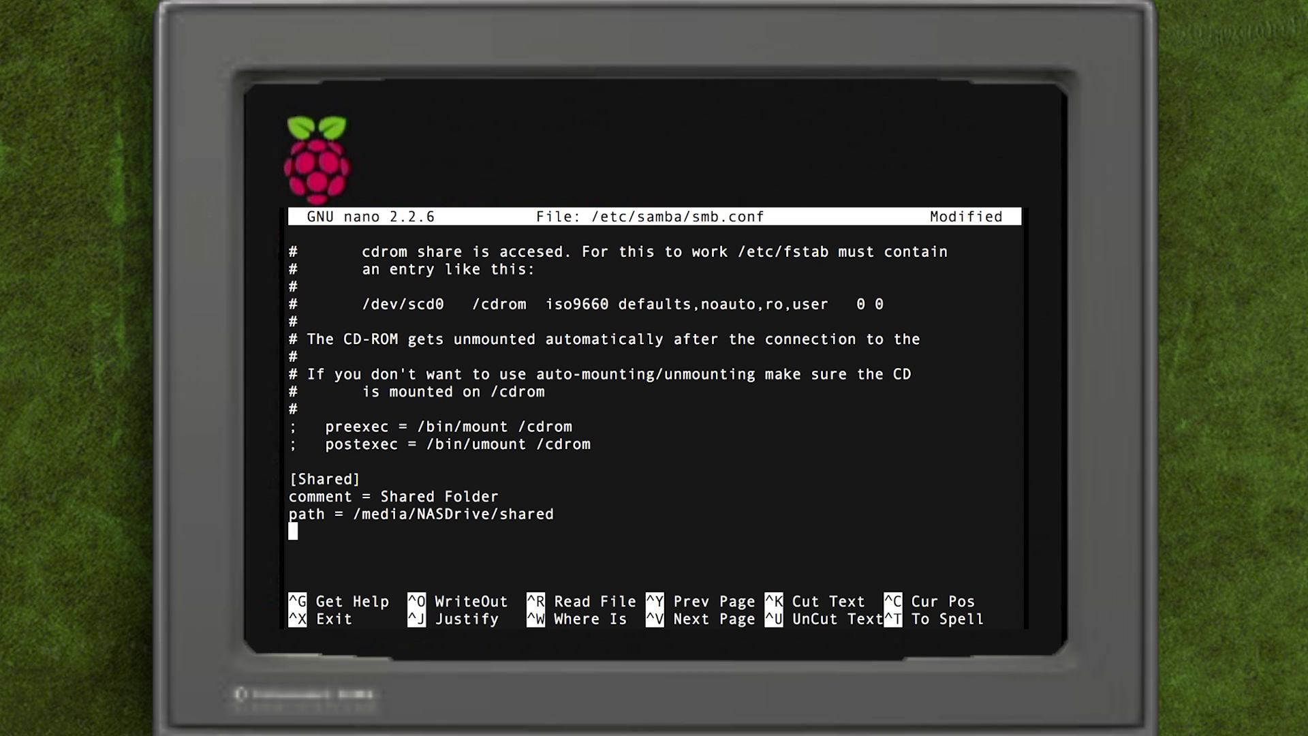
type("valid users = @users")
key("Return")
type("force group = users")
key("Return")
type("create mask = 0660")
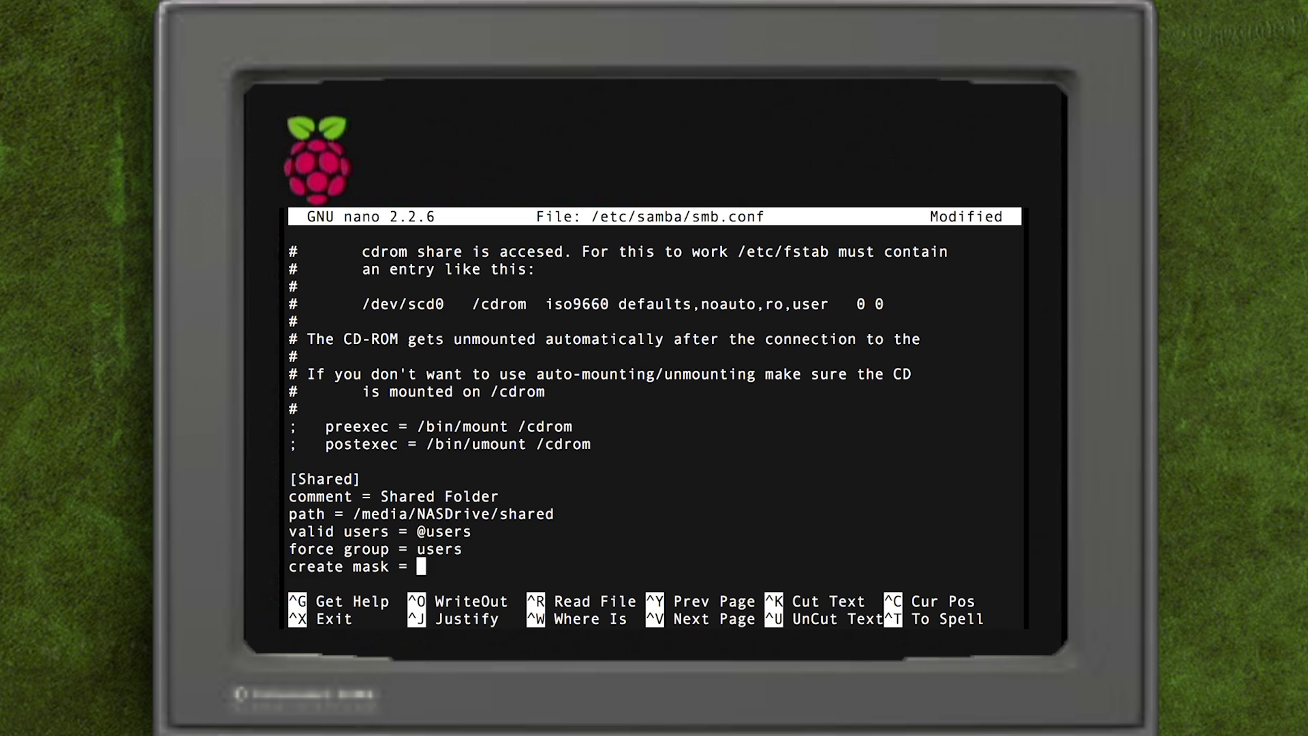
key("Return")
type("directory mask = 0771")
key("Return")
type("read only = ")
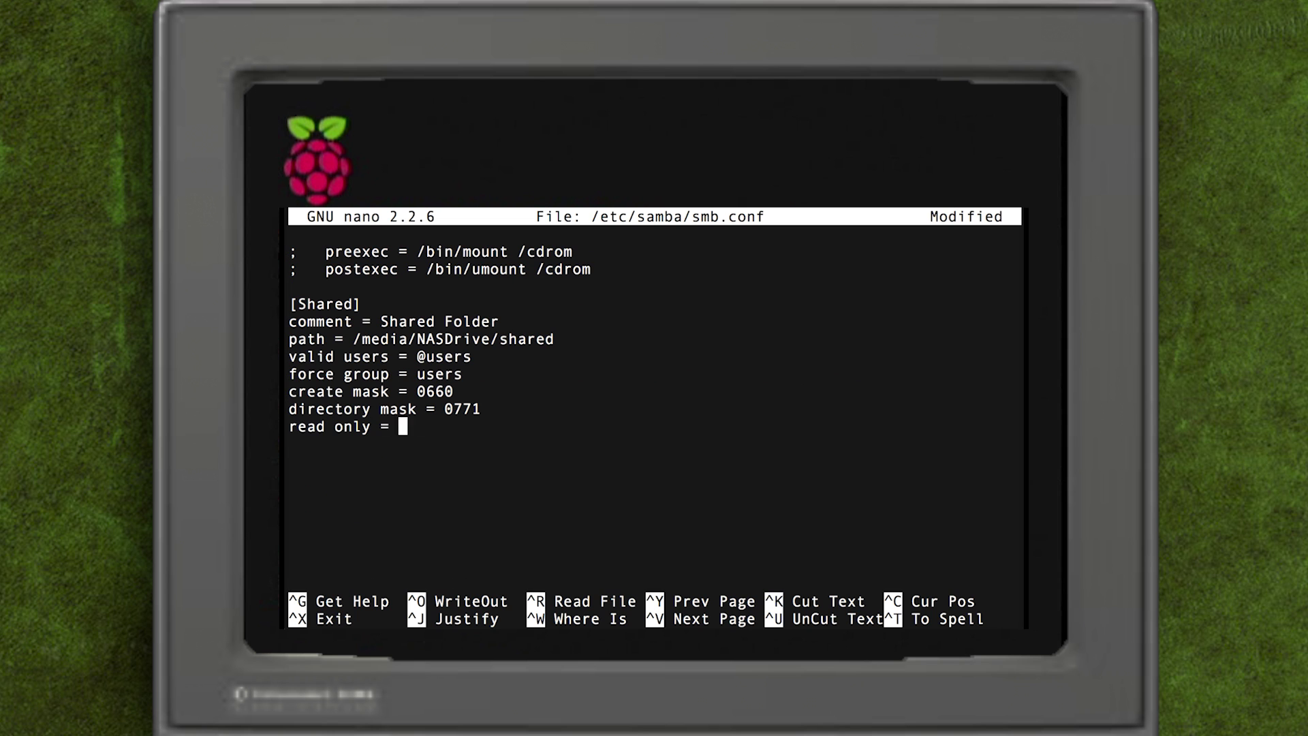
type("no")
Save smb.conf and exit nano
key("ctrl+x")
key("y")
key("Return")
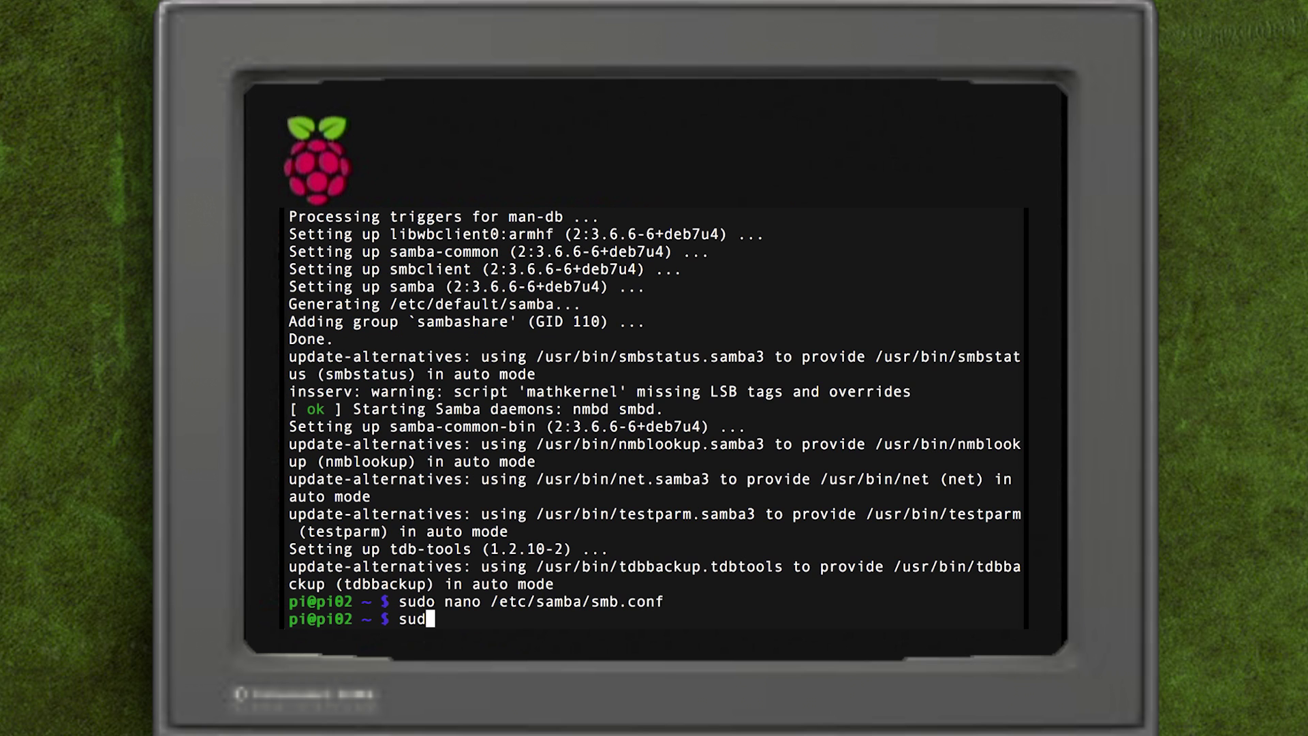
Restart Samba and create a new user with a home folder in the users group
type("sudo /etc/init.d/samba restart")
key("Return")
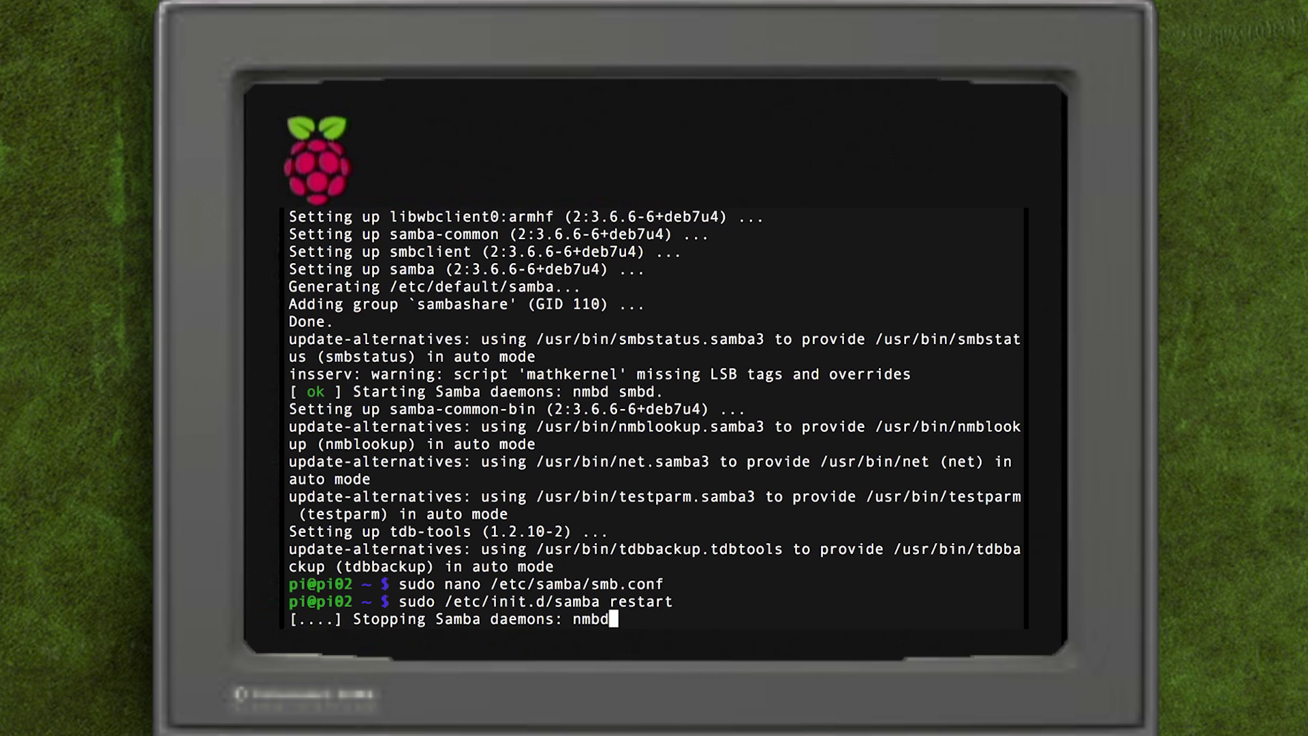
type("sudo")
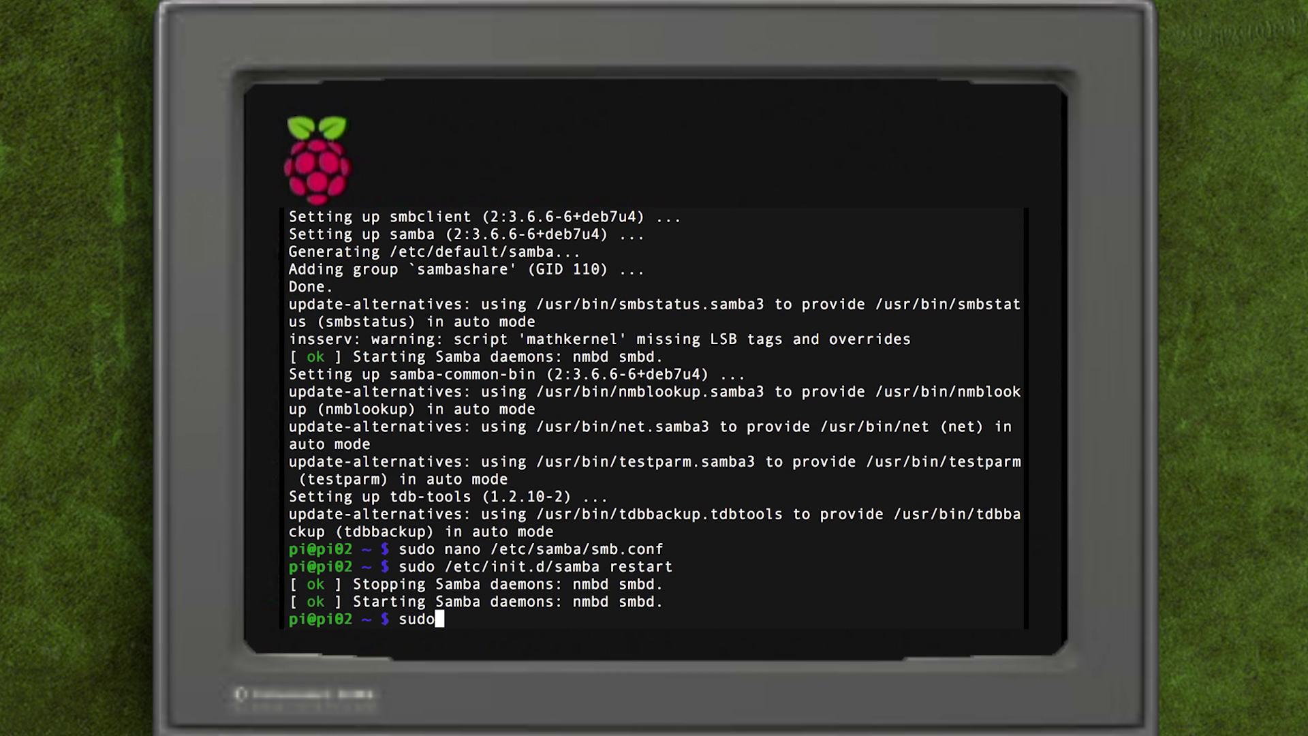
type(" useradd gigafide -m")
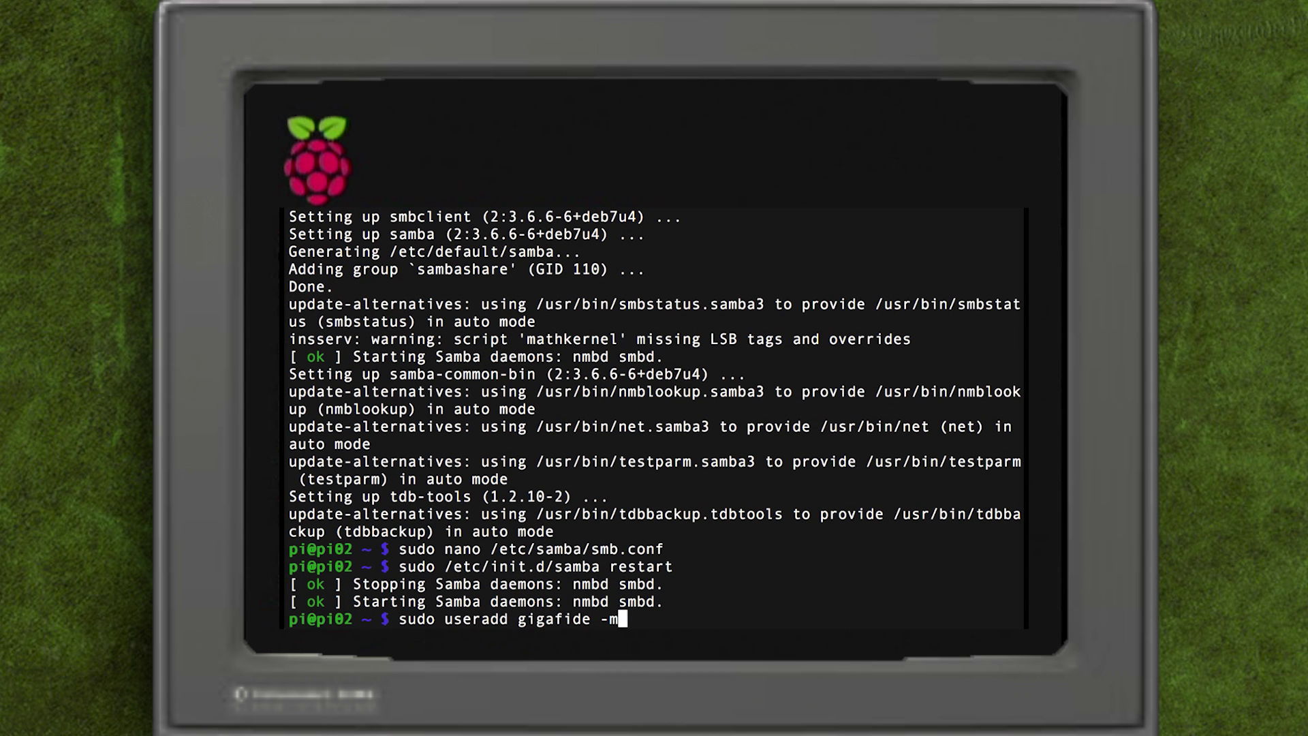
type(" -G users")
key("Return")
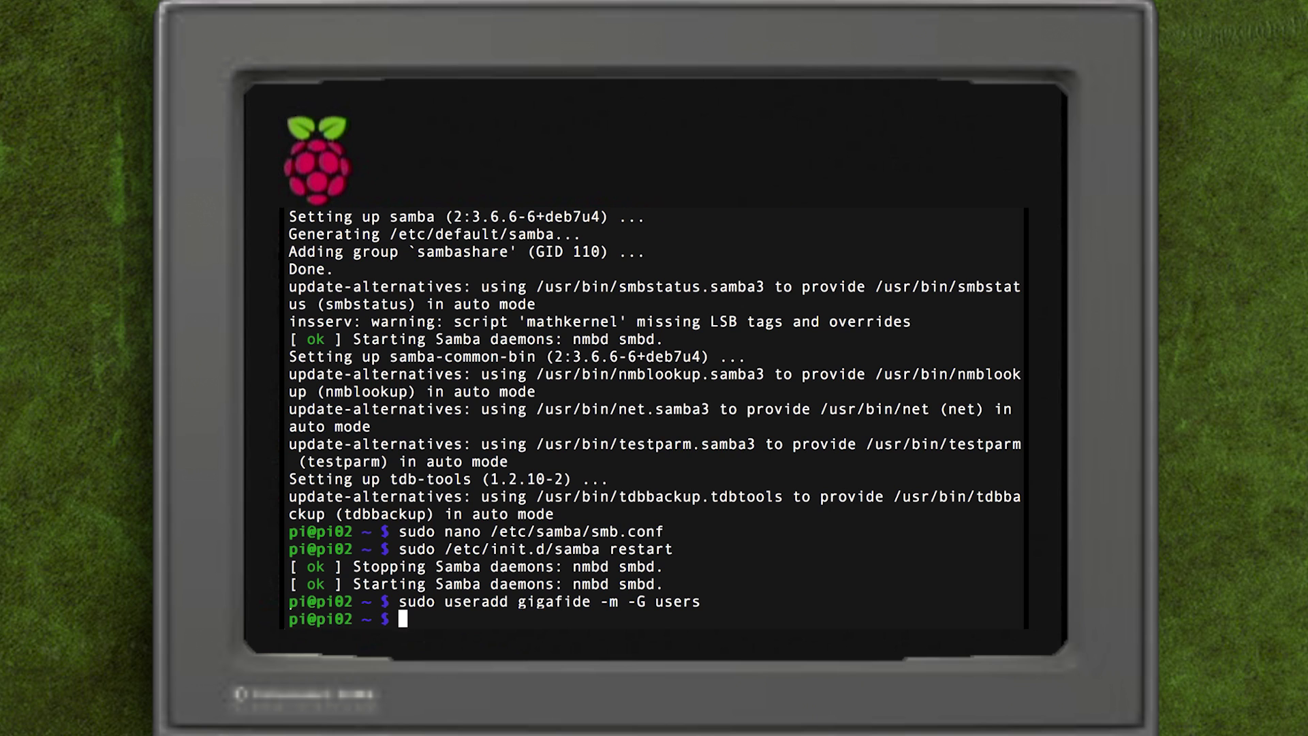
Set the new user's password and register that user with Samba via smbpasswd -a
type("sudo pass")
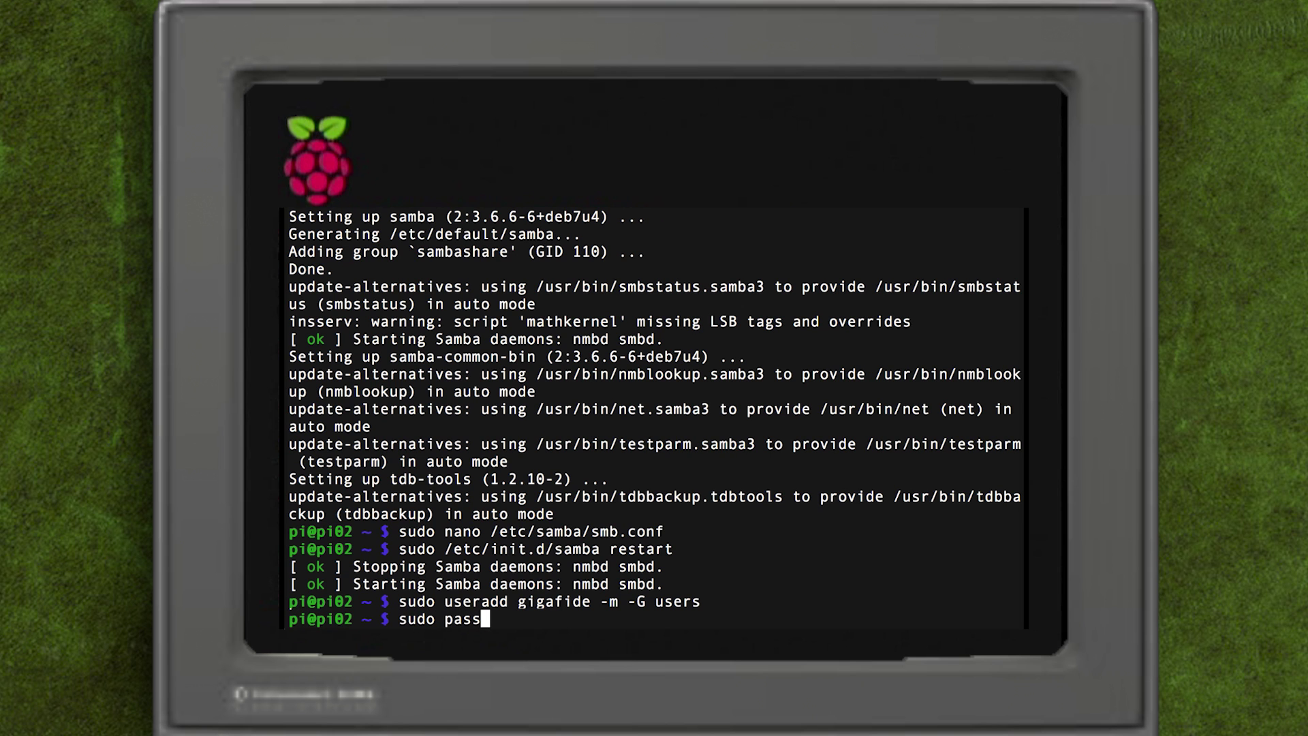
type("wd gigafide")
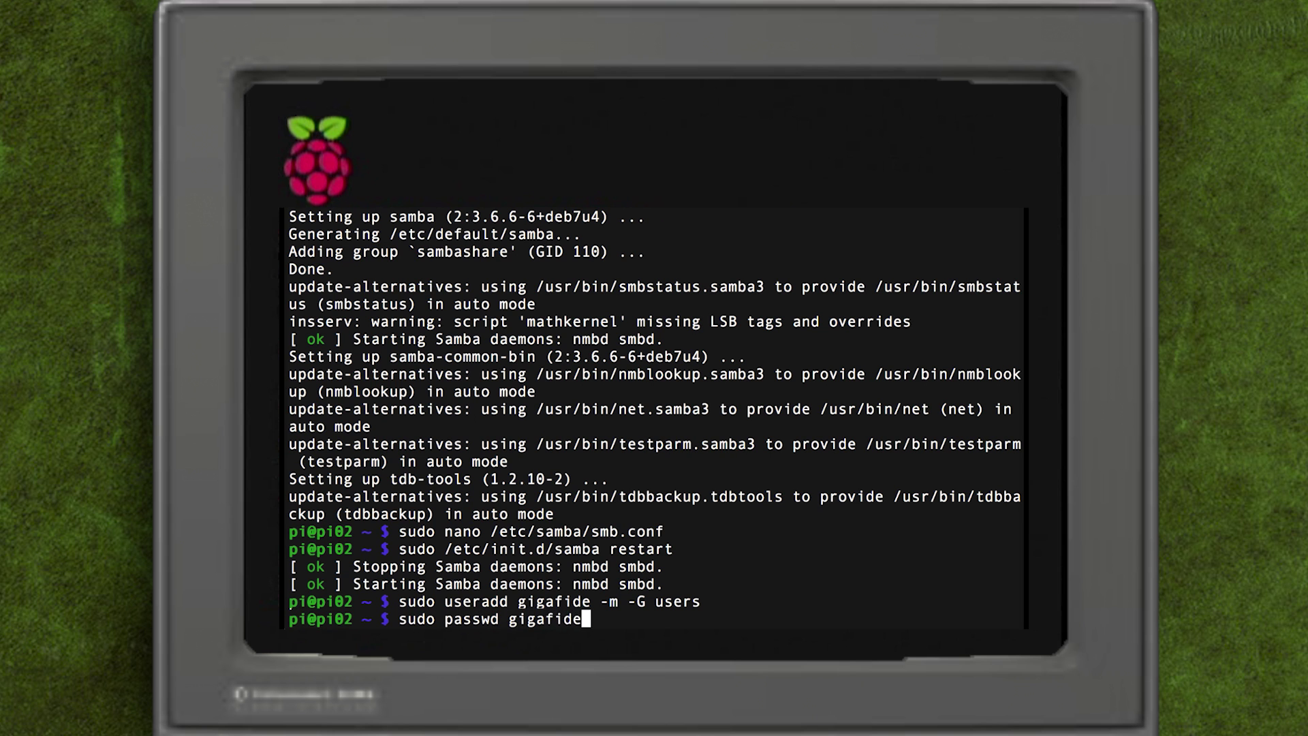
key("Return")
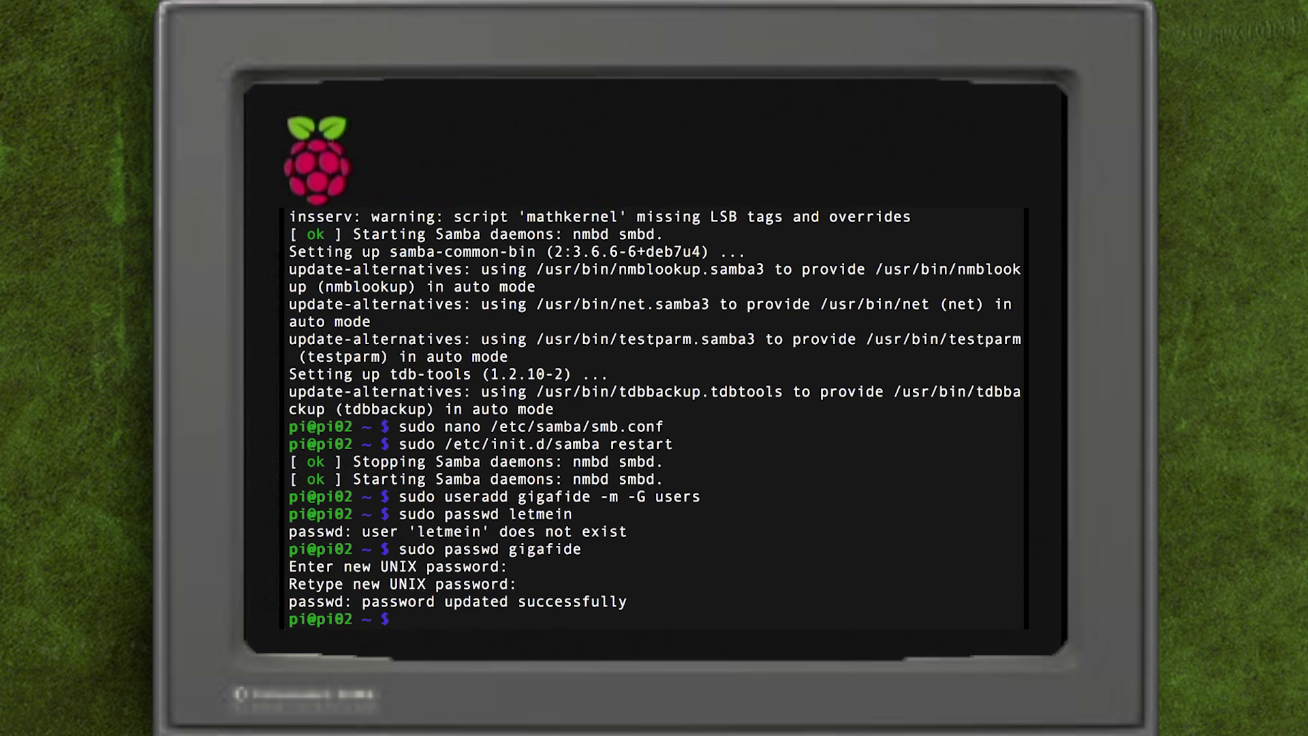
type("sudo smbpa")
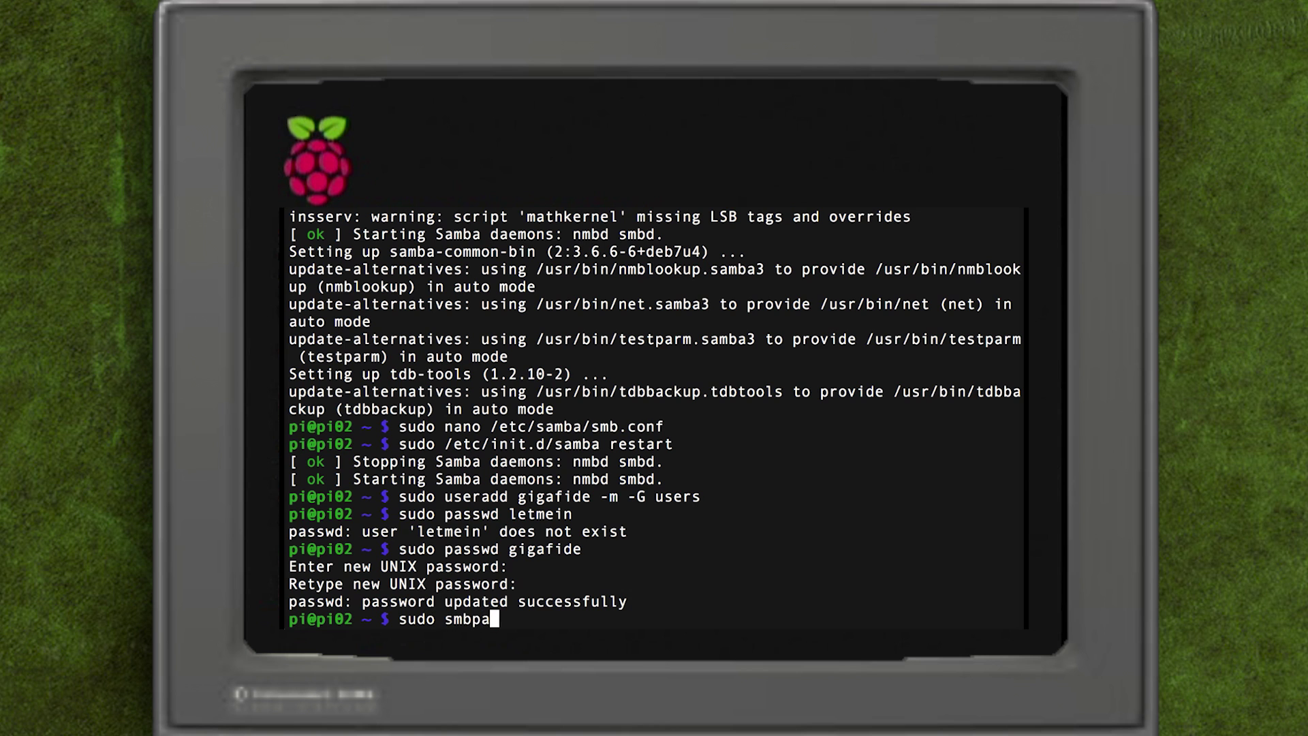
type("sswd -a gigafide")
key("Return")
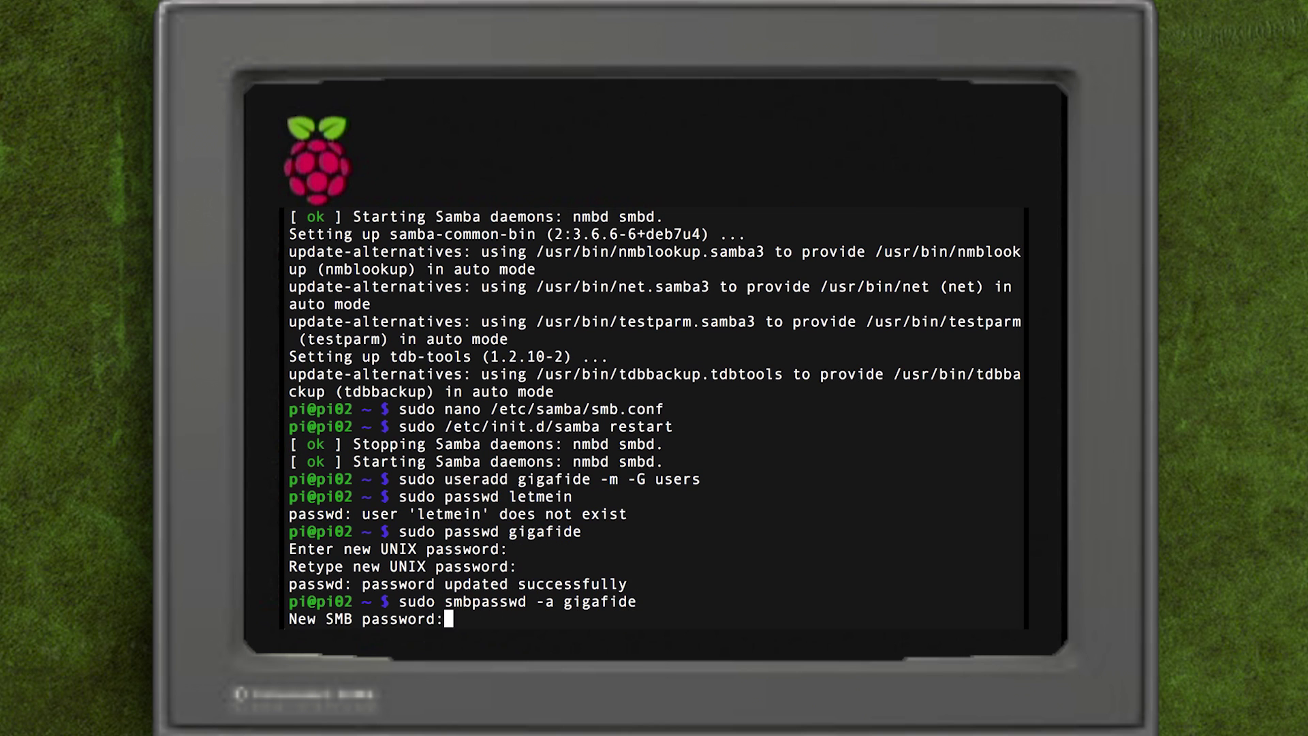
key("Return")
key("Return")
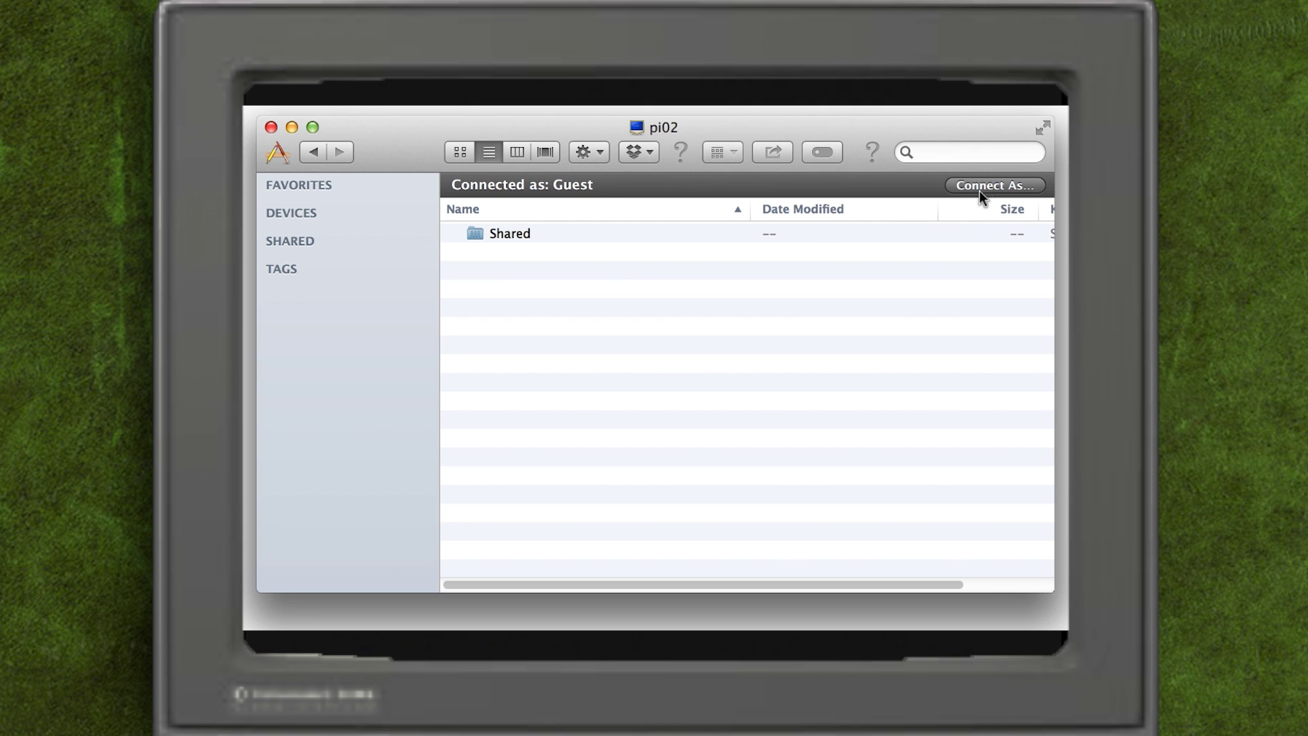
Connect to pi02 as the registered user, open their home folder and select textfile.rtf
left_click(983, 186)
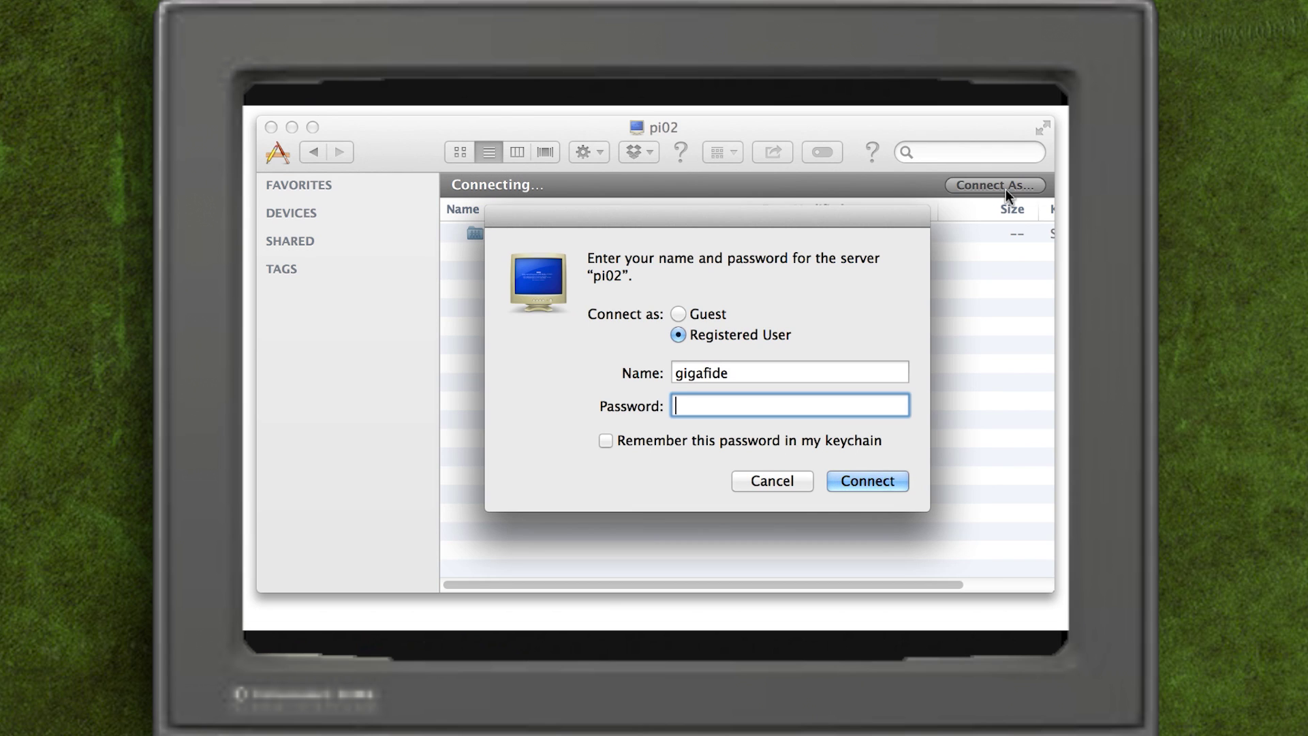
type("•••••••")
key("Return")
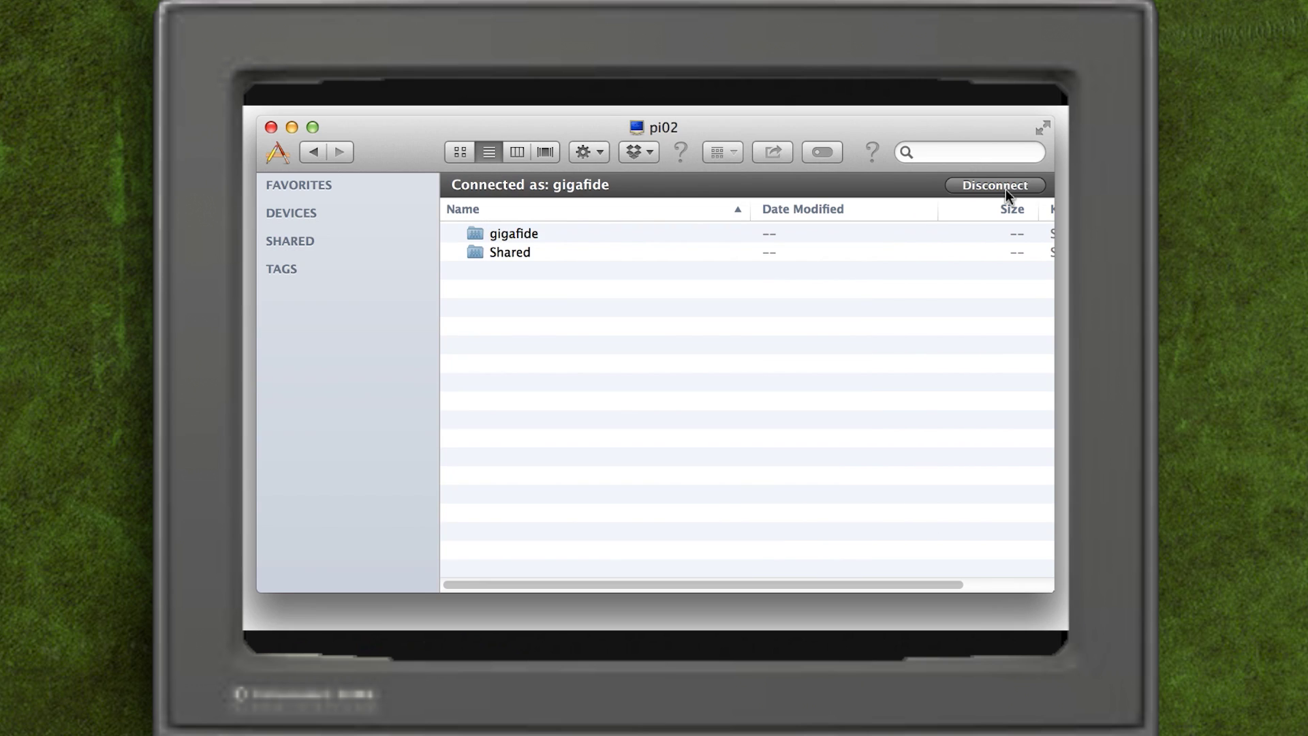
double_click(509, 233)
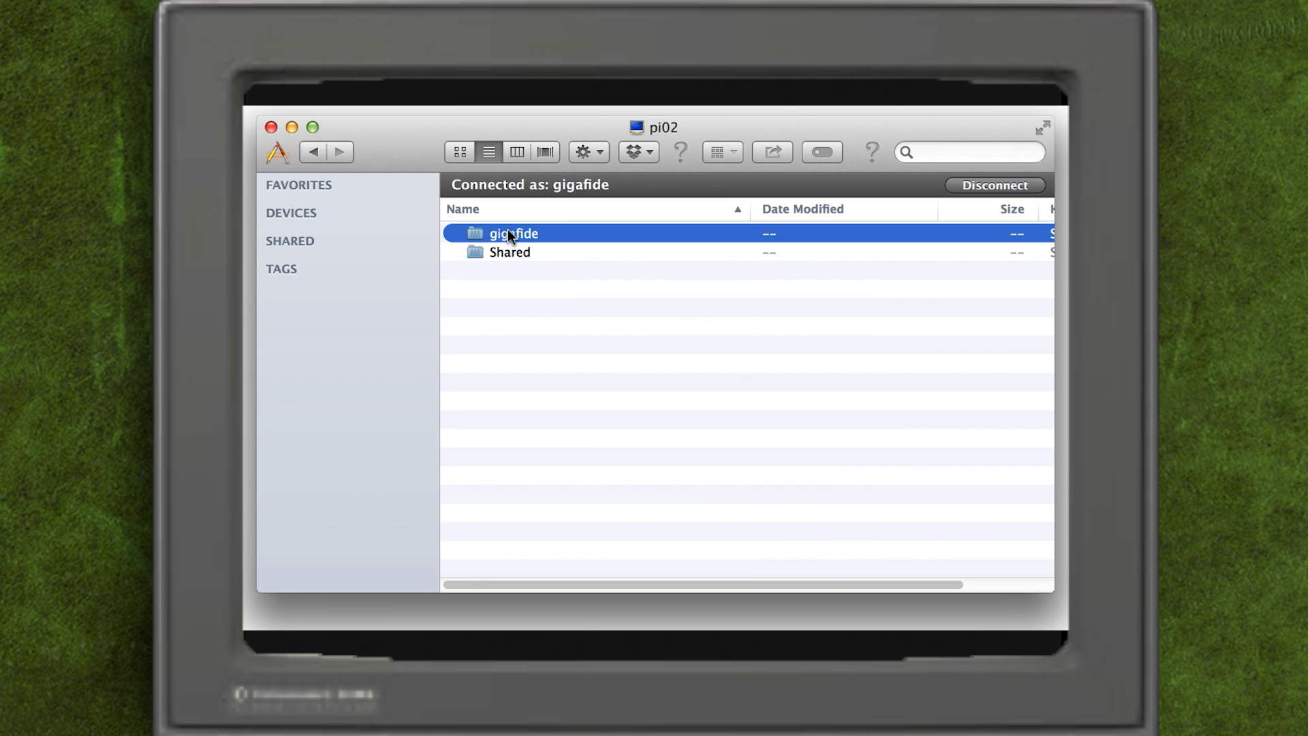
left_click(545, 322)
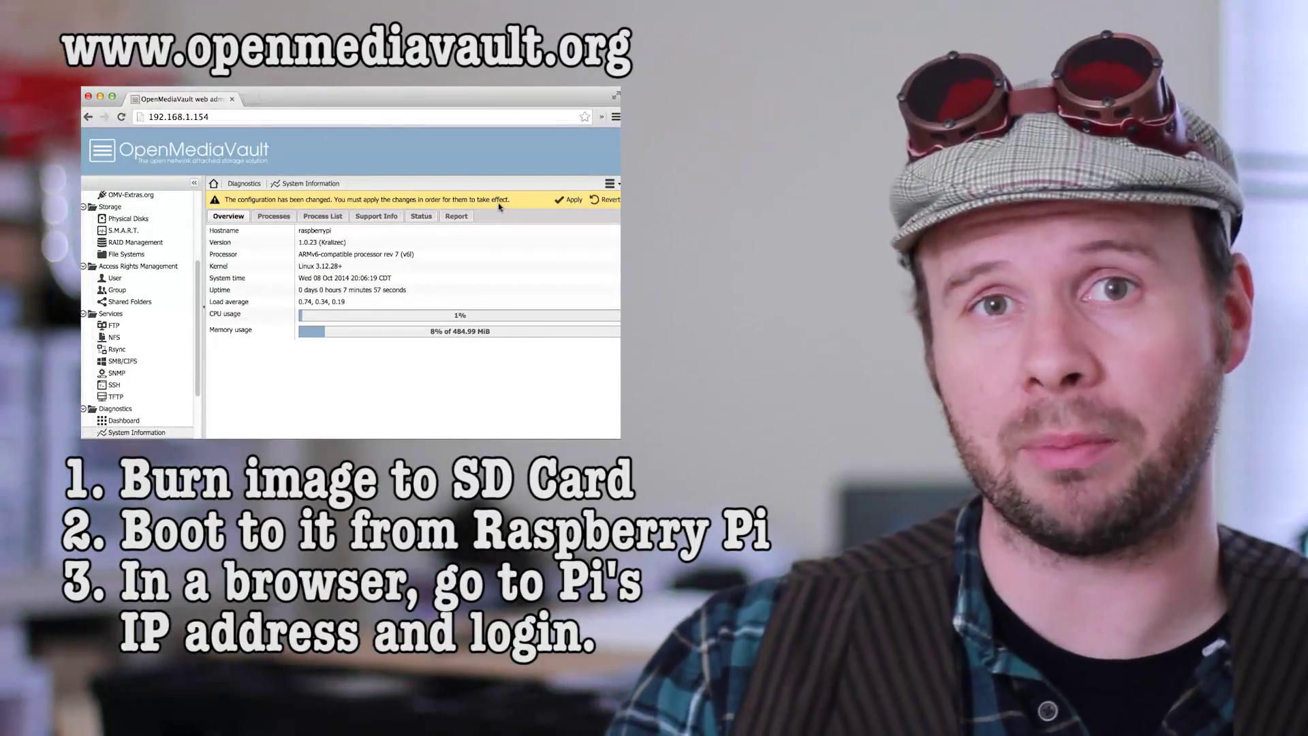
Apply the pending OpenMediaVault configuration changes and confirm with Yes
left_click(570, 203)
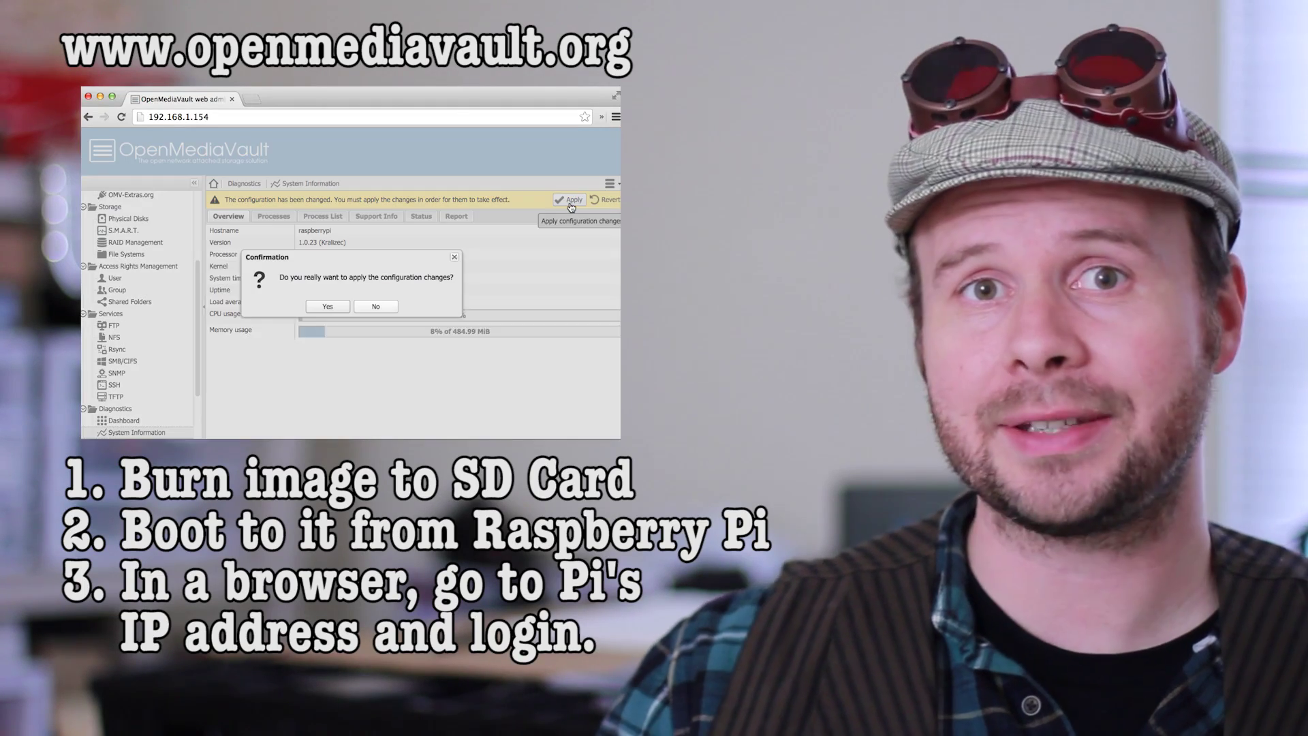
left_click(331, 307)
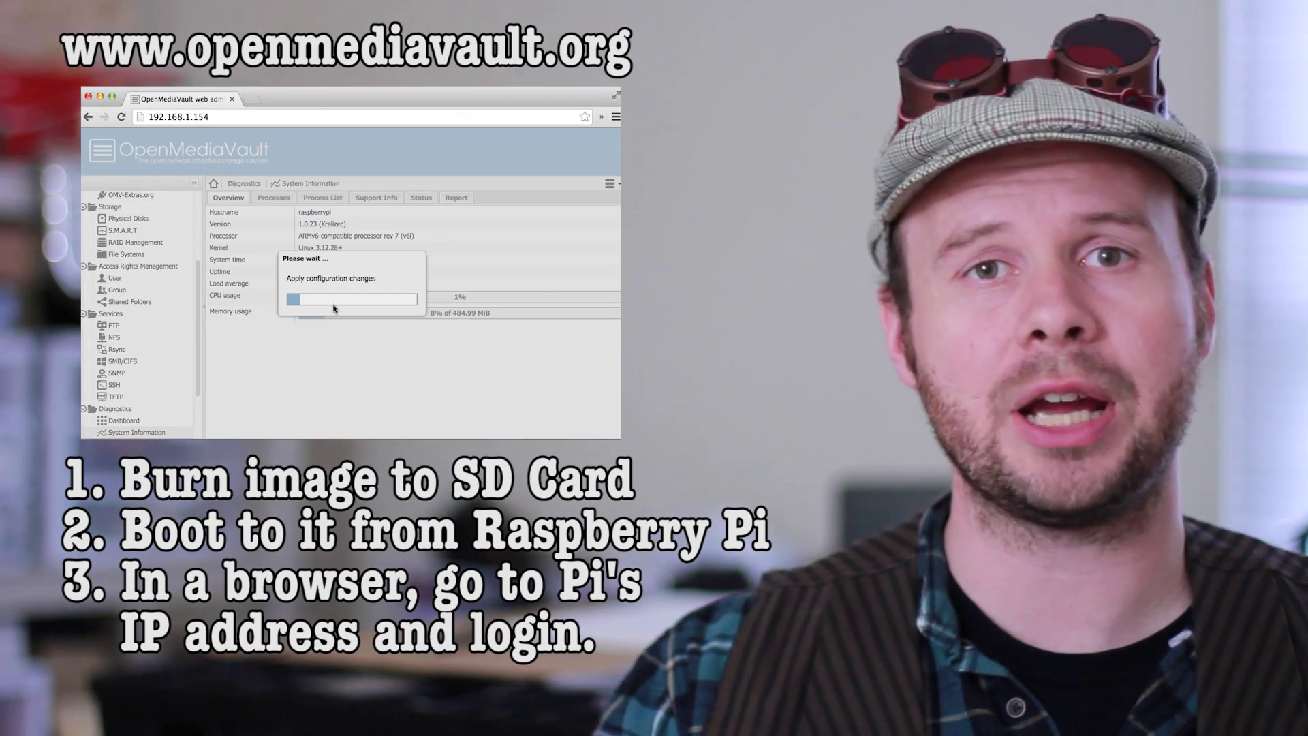